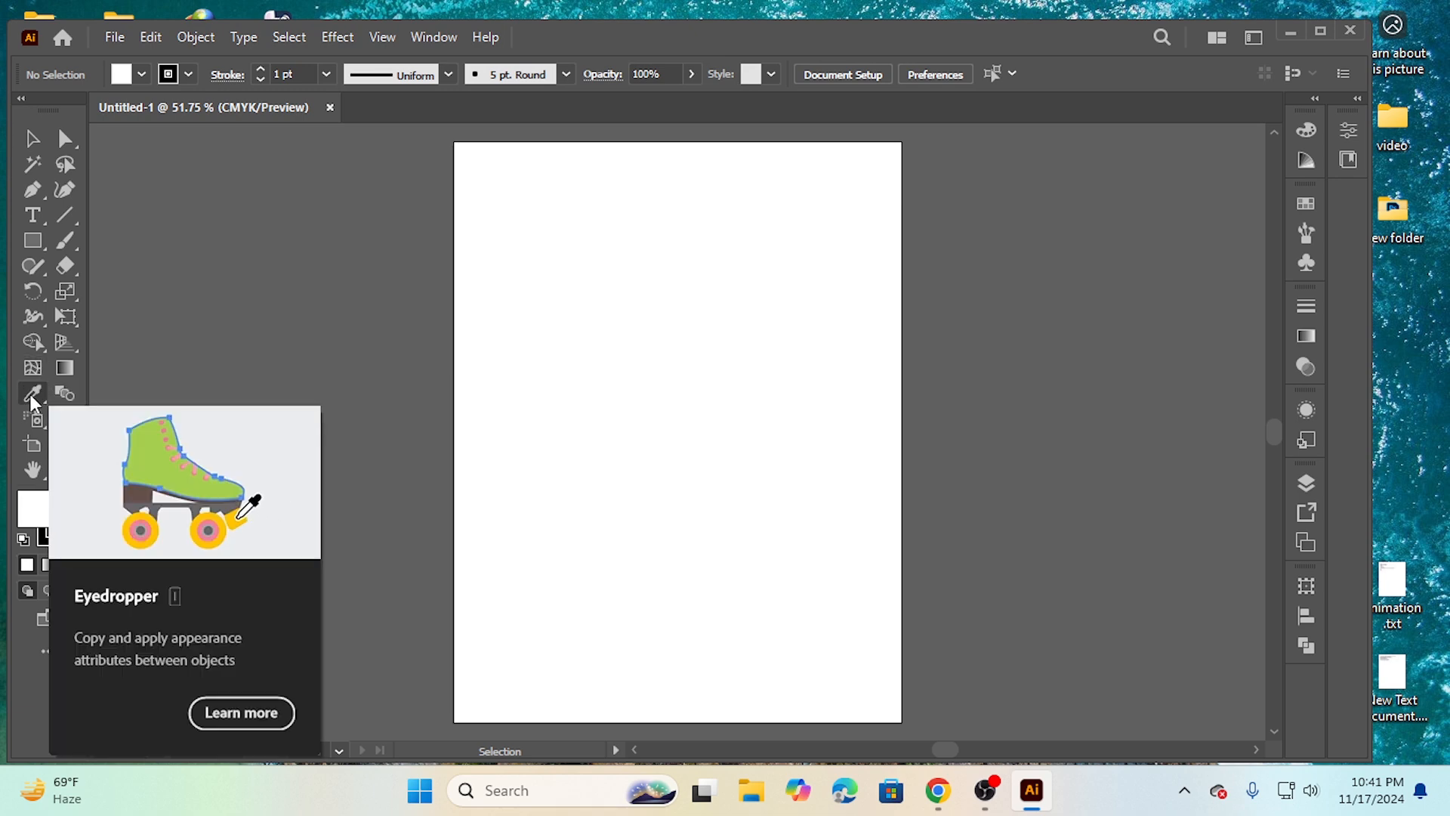
{"action": "left_click", "coordinate": [32, 396]}
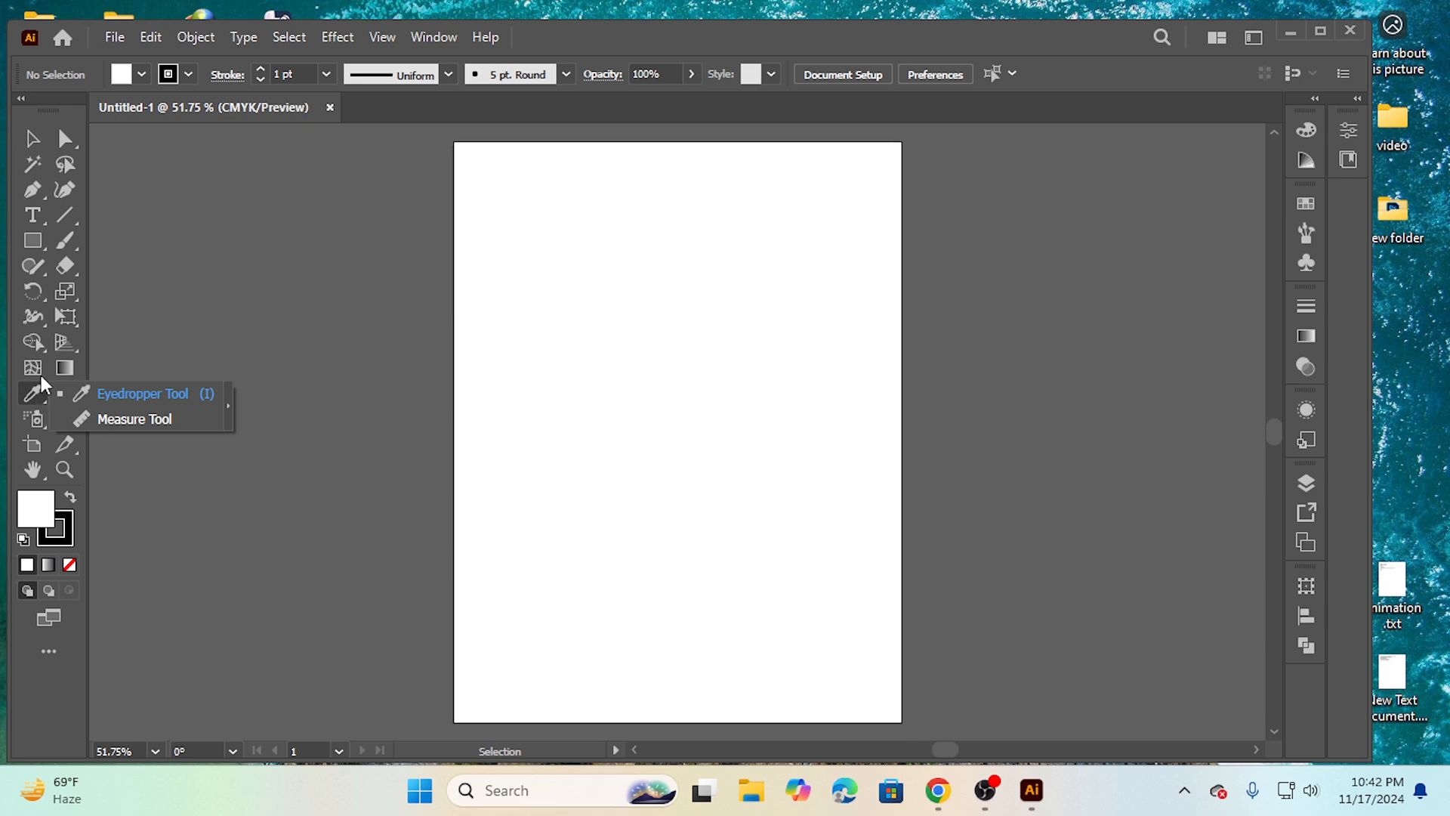
{"action": "left_click", "coordinate": [35, 292]}
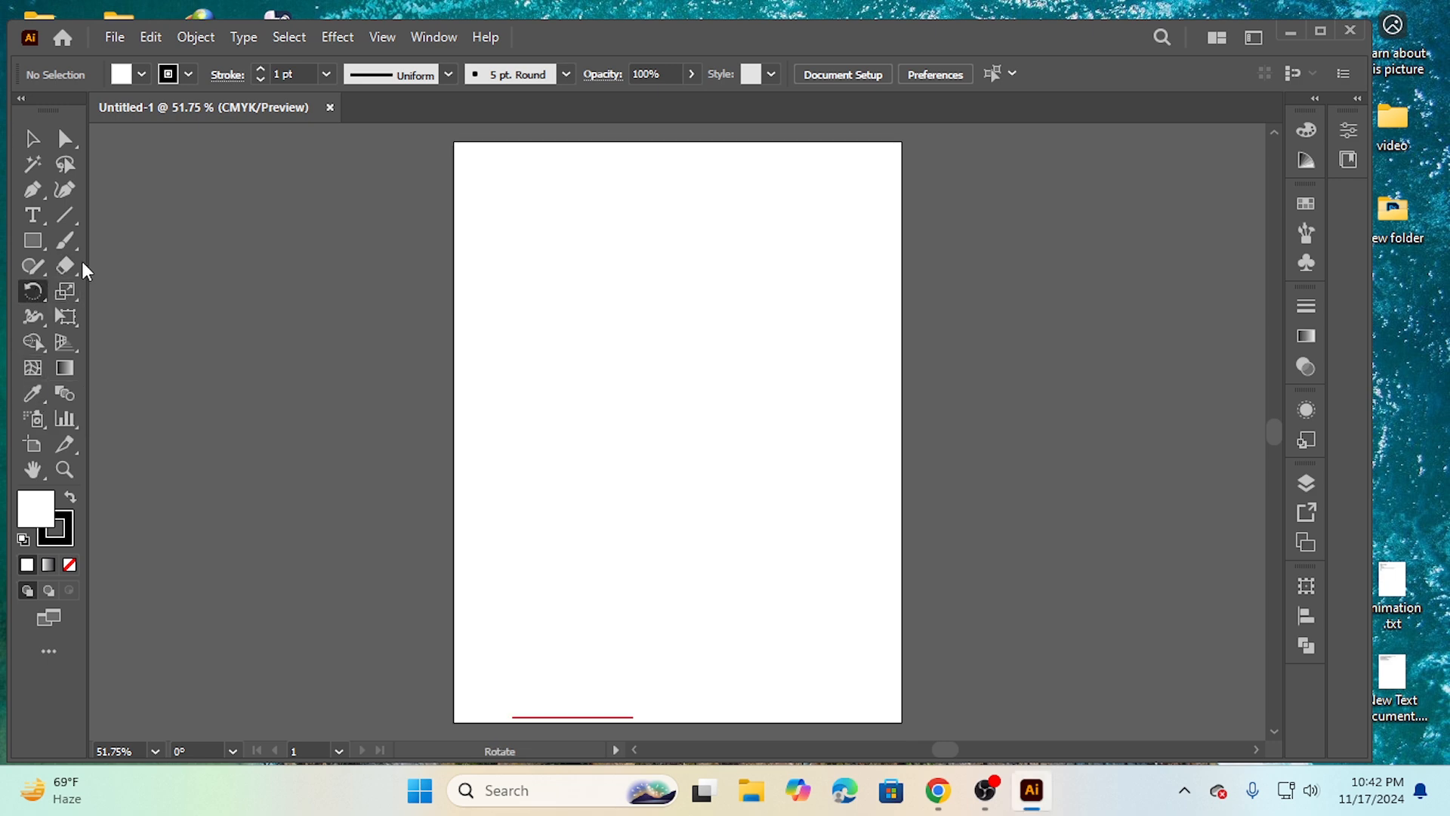
{"action": "left_click_drag", "start_coordinate": [912, 40], "coordinate": [950, 32]}
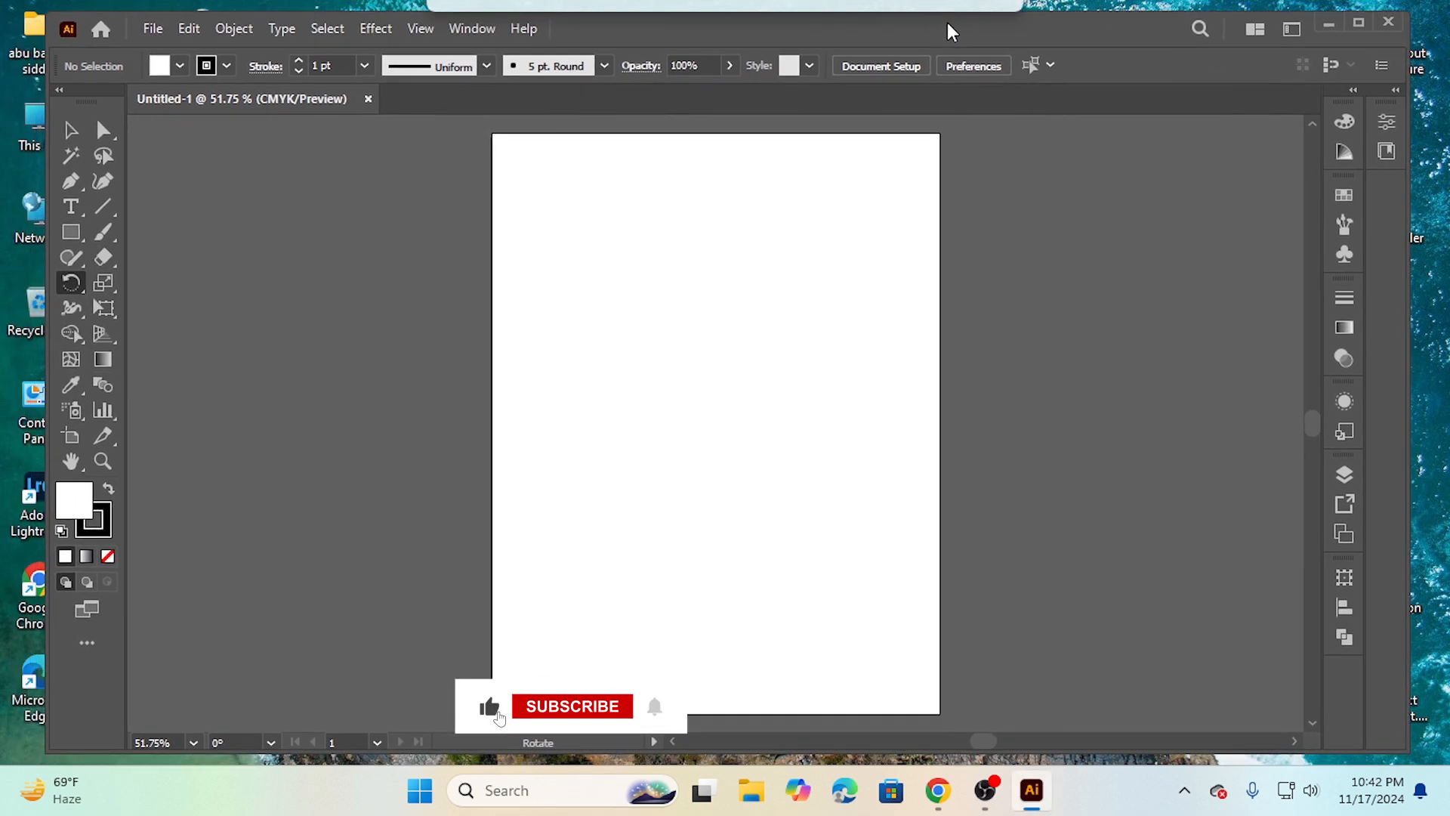
- Draw a small white rectangle with a black 1 pt stroke in the artboard's upper-left area
{"action": "left_click", "coordinate": [74, 233]}
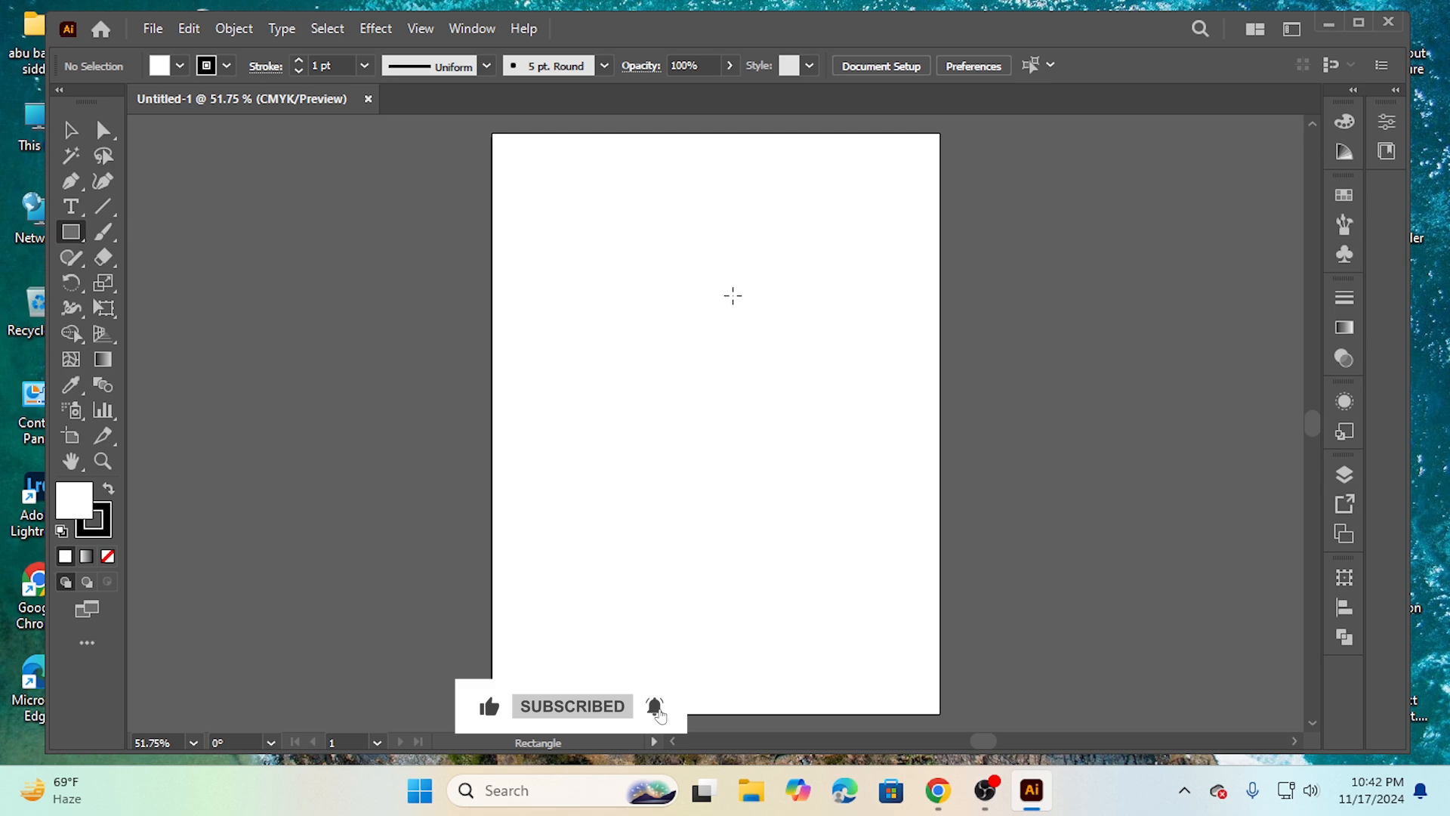
{"action": "left_click_drag", "start_coordinate": [560, 261], "coordinate": [679, 348]}
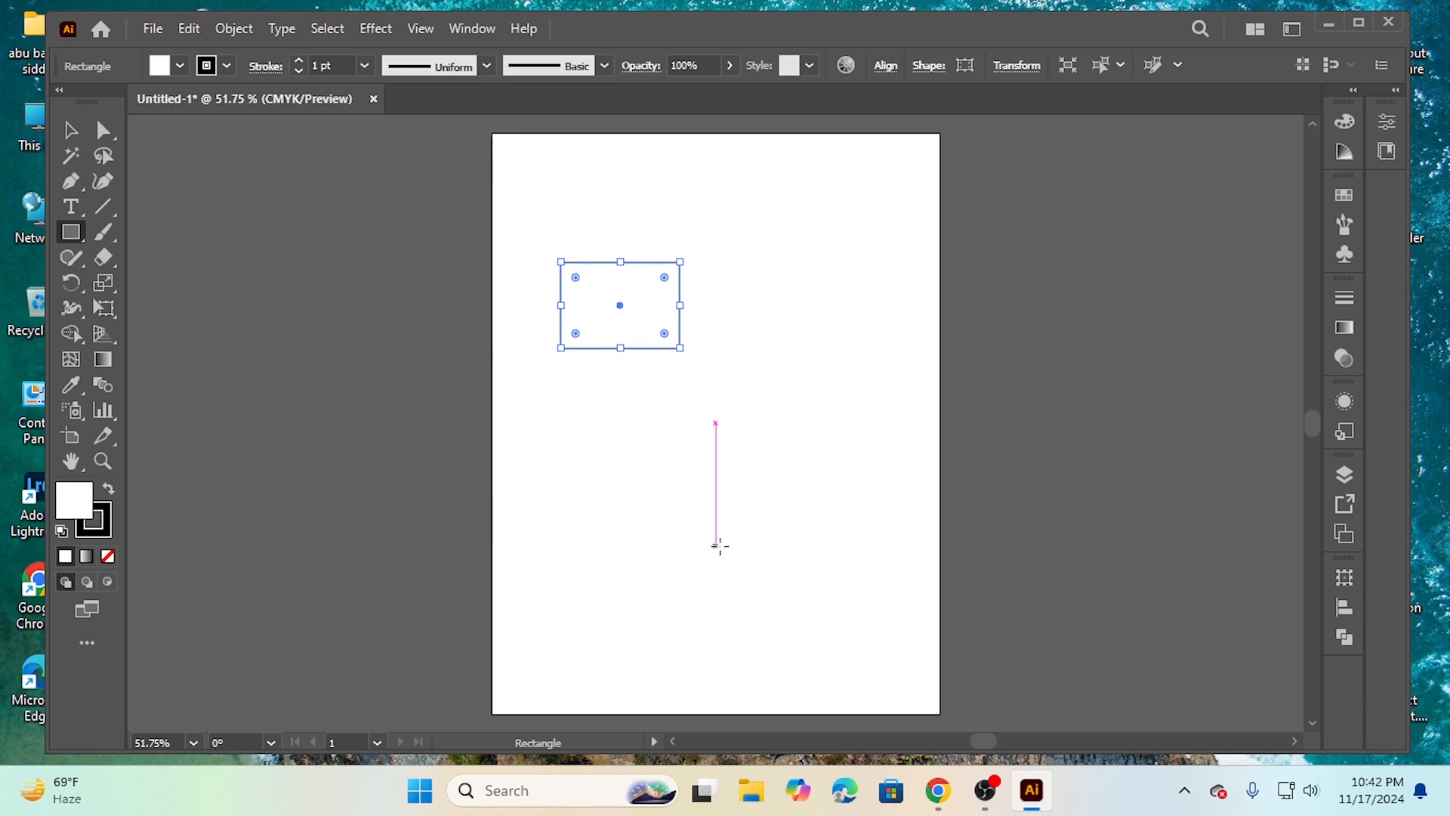
- Place the "adobe illustrator mesh tool tutorial" image from the desktop onto the artboard beside the rectangle
{"action": "left_click_drag", "start_coordinate": [1006, 43], "coordinate": [849, 228]}
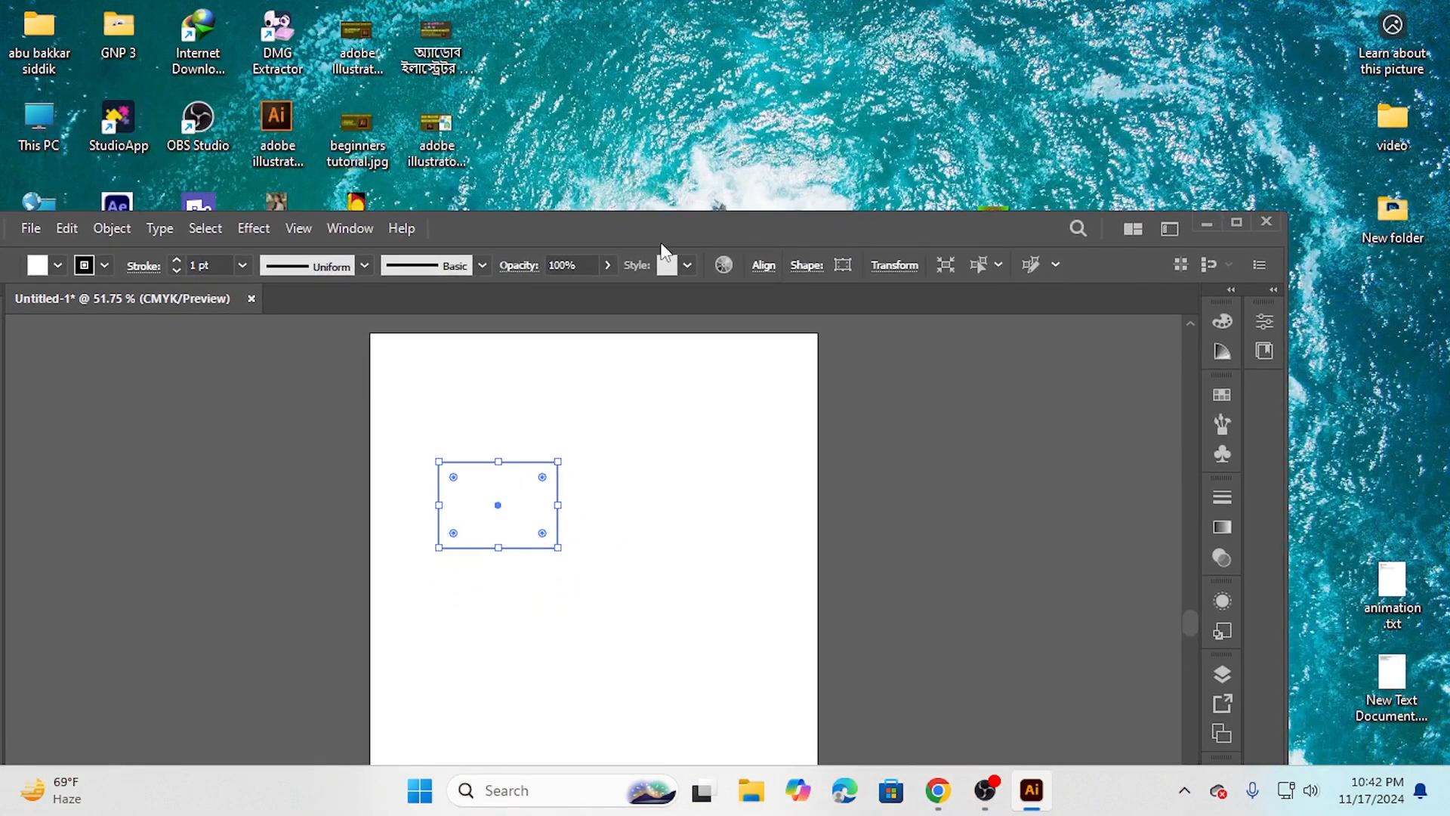
{"action": "left_click_drag", "start_coordinate": [436, 125], "coordinate": [642, 494]}
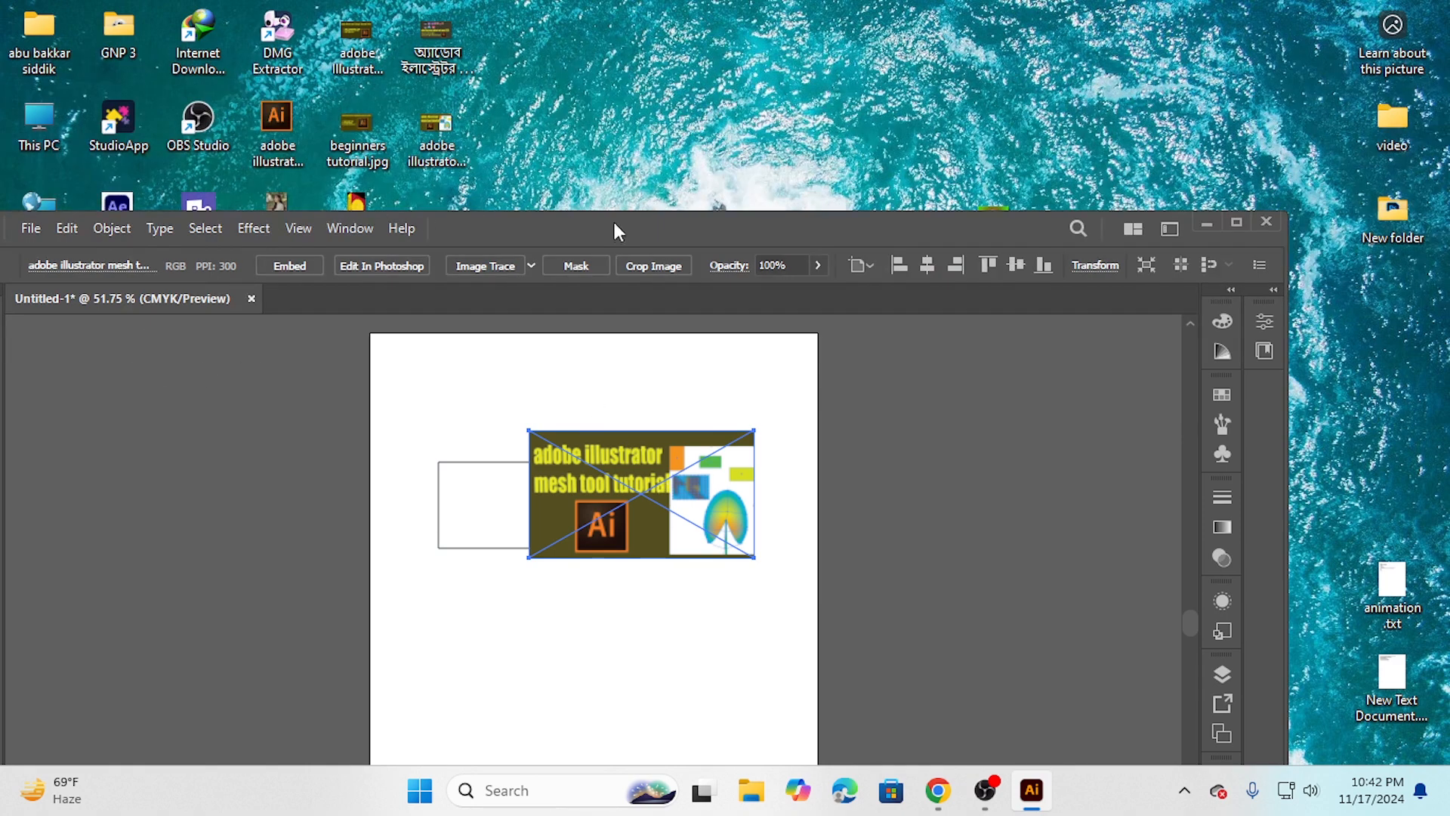
{"action": "left_click_drag", "start_coordinate": [613, 223], "coordinate": [756, 68]}
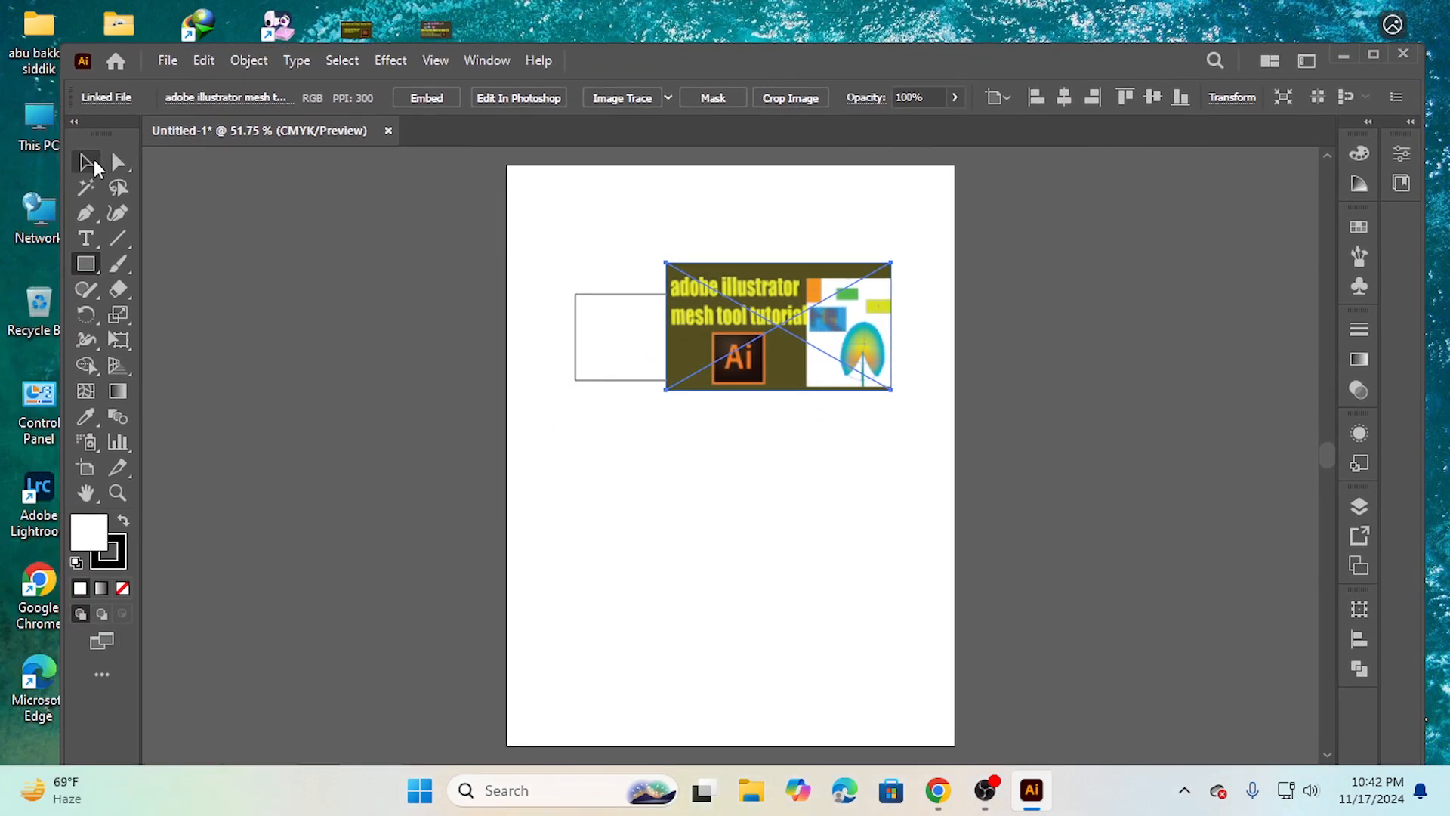
- Move the placed image to the artboard's right edge, enlarge it in height and width, and deselect it
{"action": "left_click", "coordinate": [87, 162]}
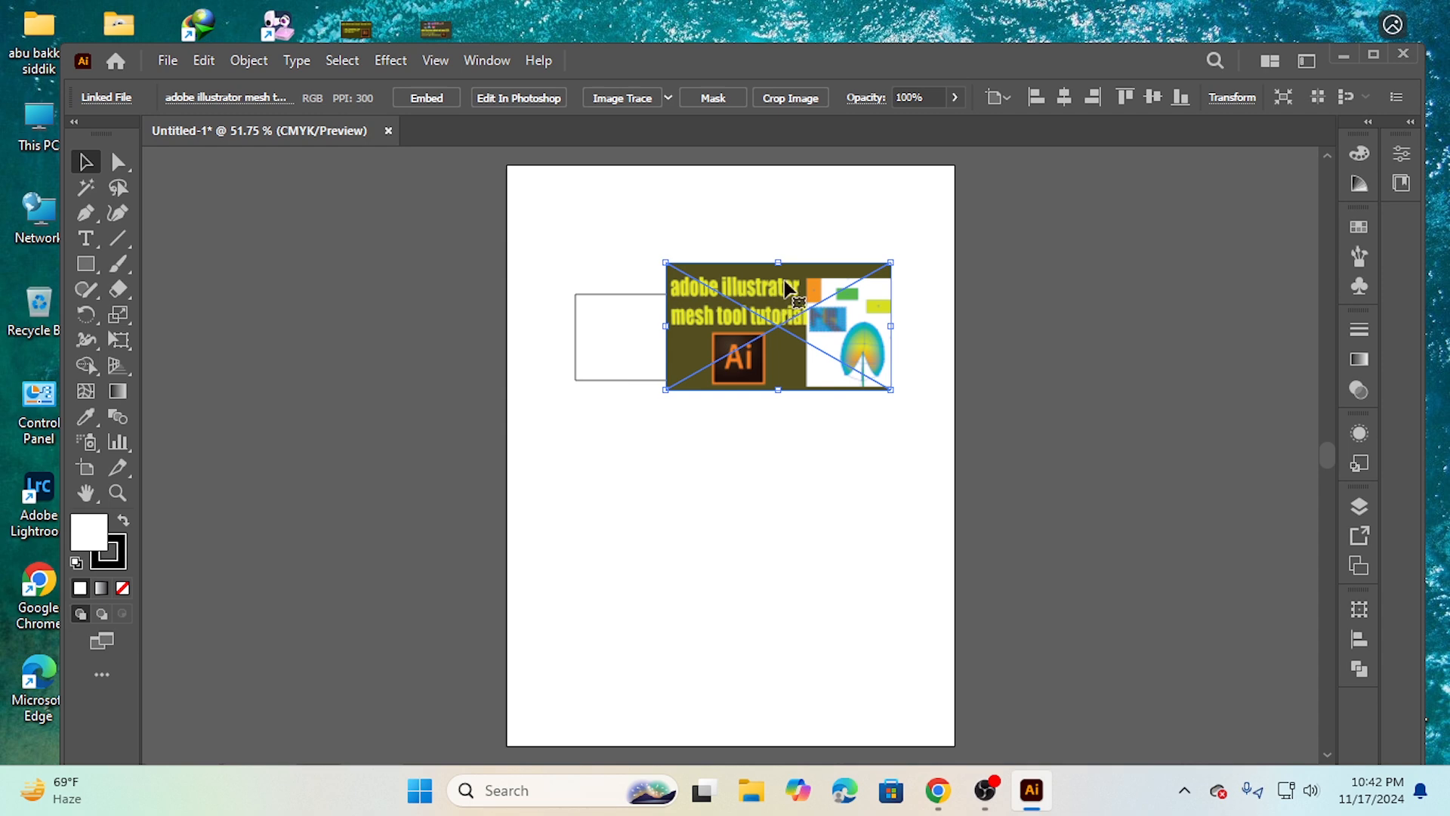
{"action": "left_click_drag", "start_coordinate": [763, 281], "coordinate": [1115, 304]}
{"action": "left_click_drag", "start_coordinate": [1135, 420], "coordinate": [1133, 516]}
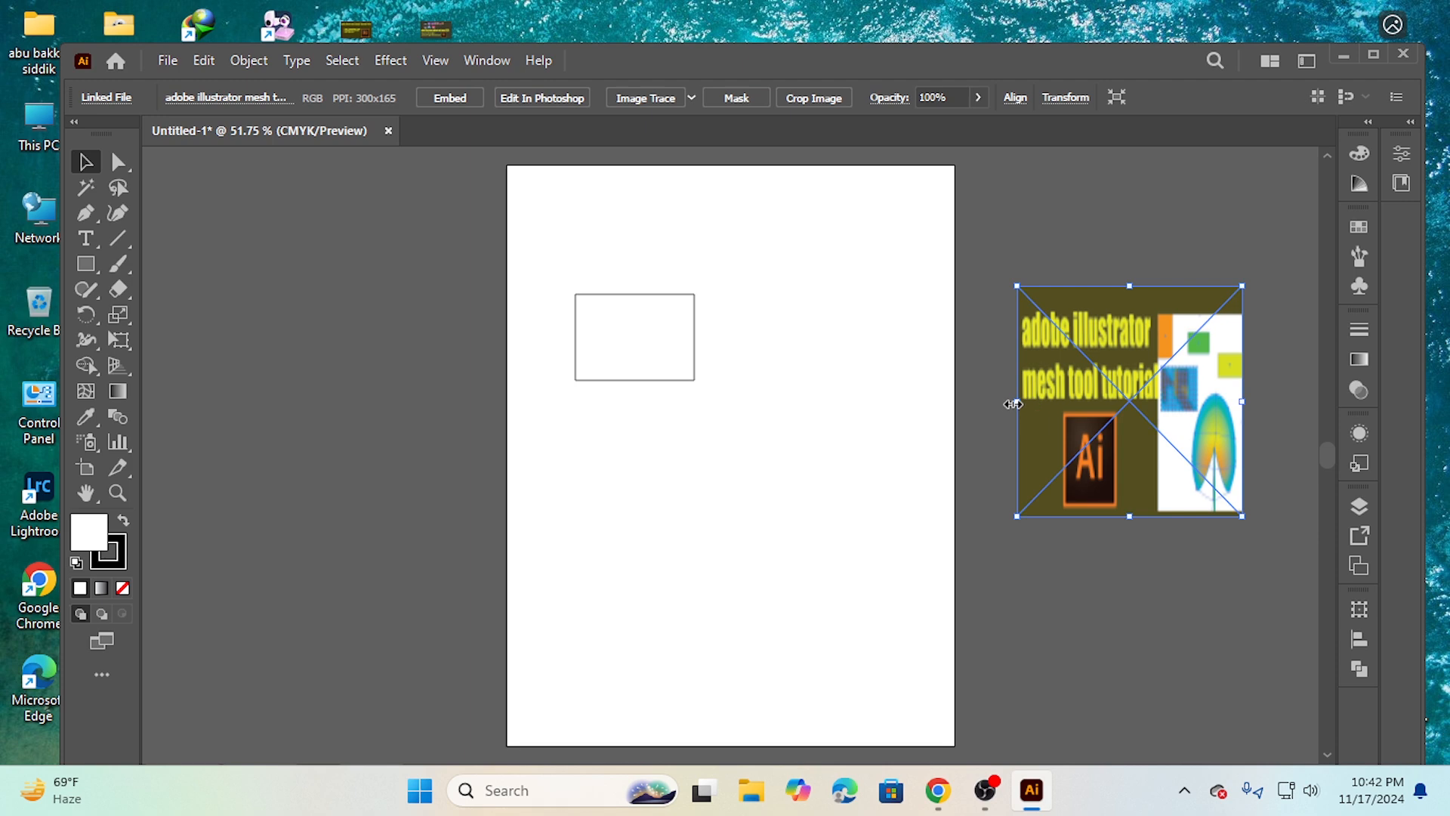
{"action": "left_click_drag", "start_coordinate": [1016, 402], "coordinate": [941, 403]}
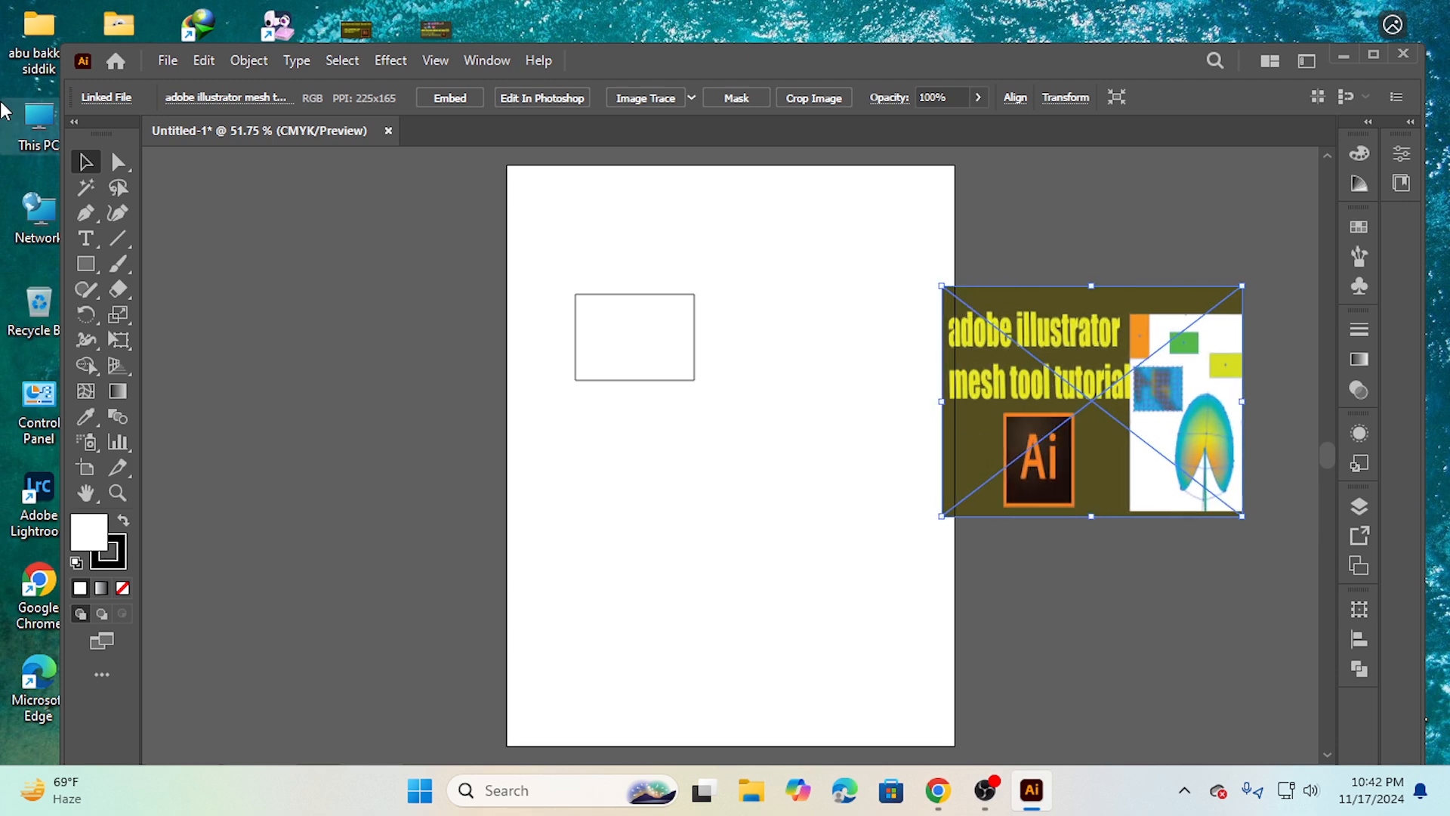
{"action": "left_click", "coordinate": [332, 273]}
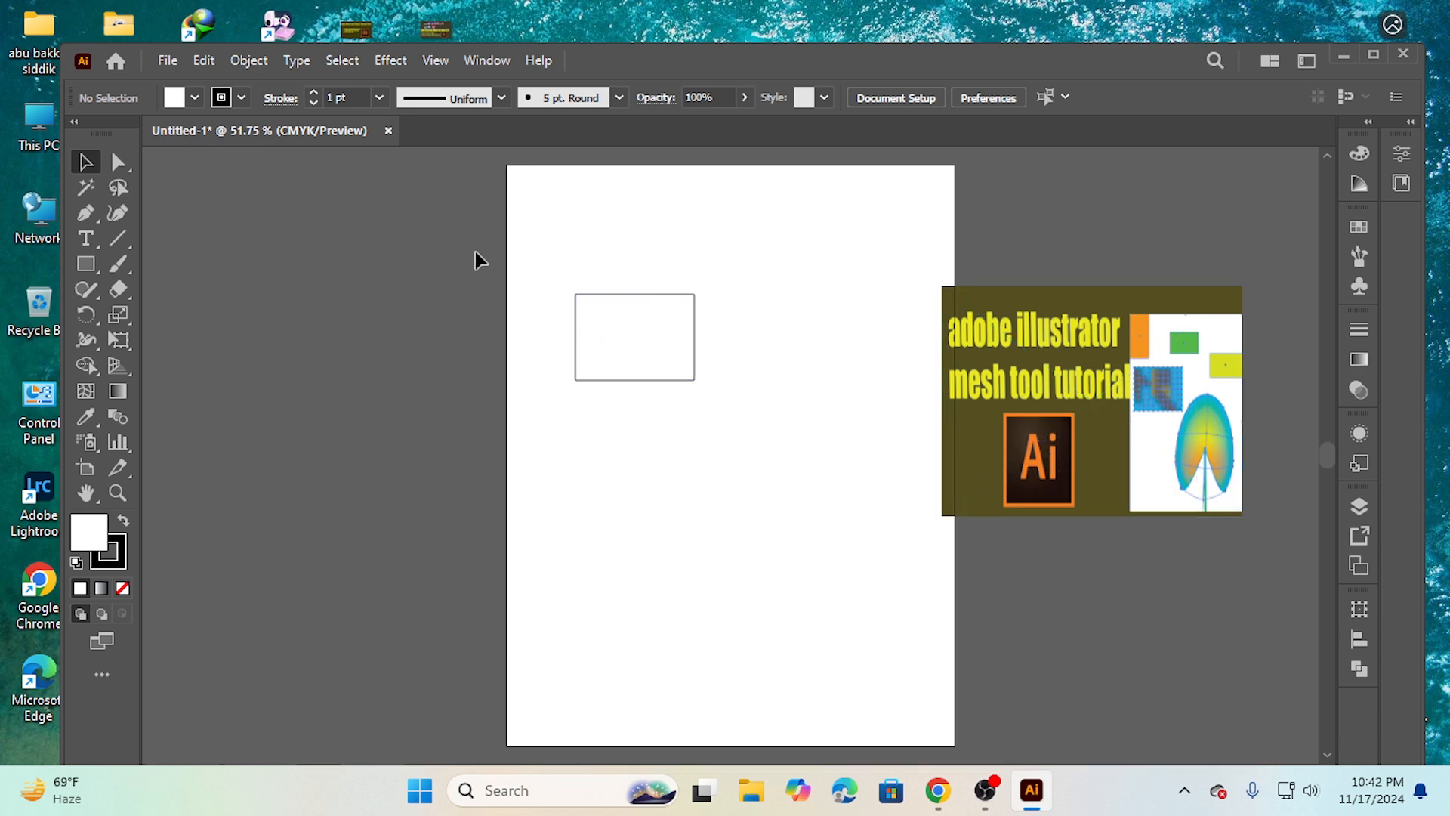
- Recolour the rectangle with the Eyedropper, sampling the grey pasteboard, yellow title lettering, leaf colours and Ai logo, ending on the logo's orange
{"action": "left_click_drag", "start_coordinate": [538, 292], "coordinate": [765, 408]}
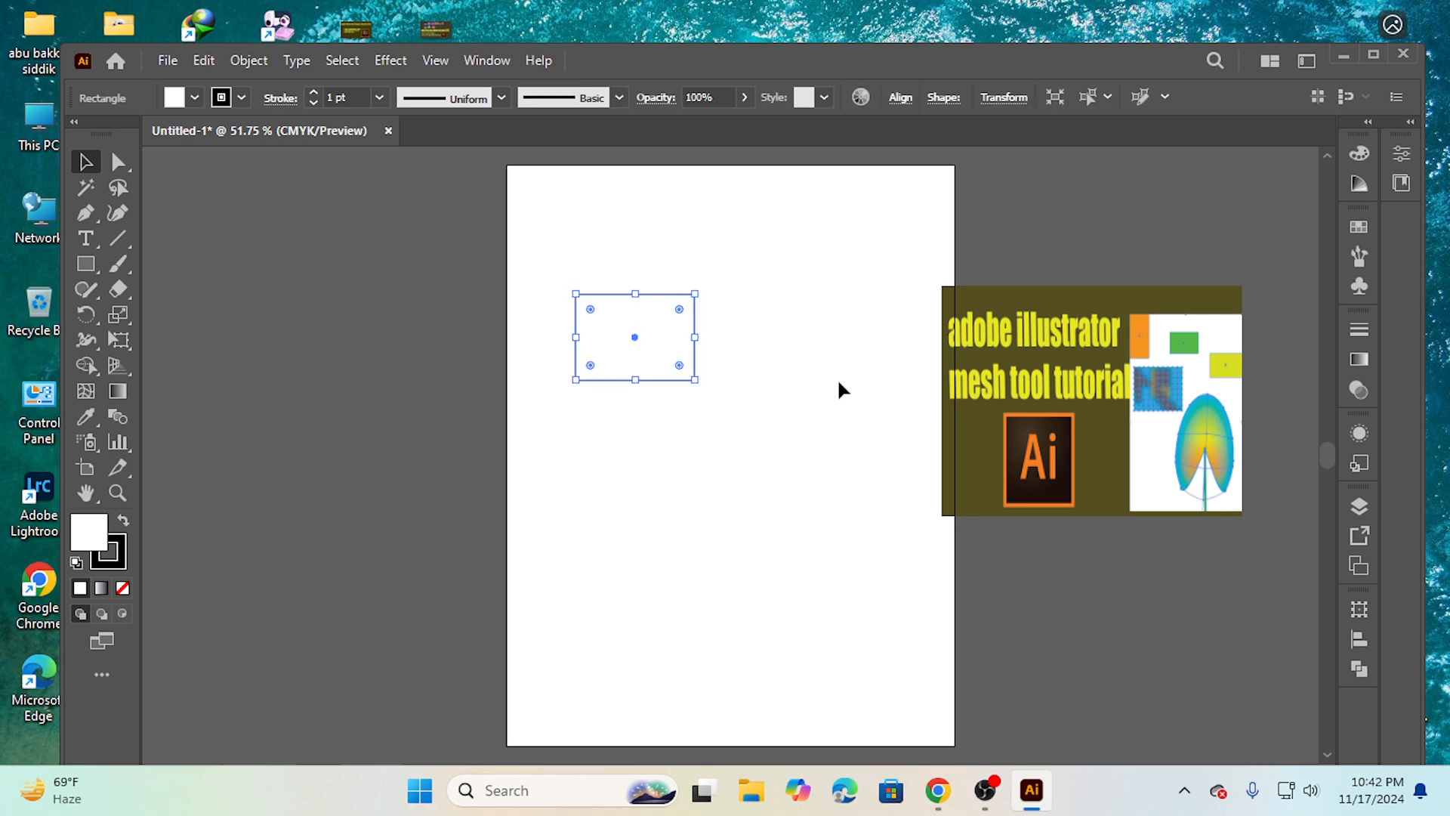
{"action": "left_click", "coordinate": [85, 421]}
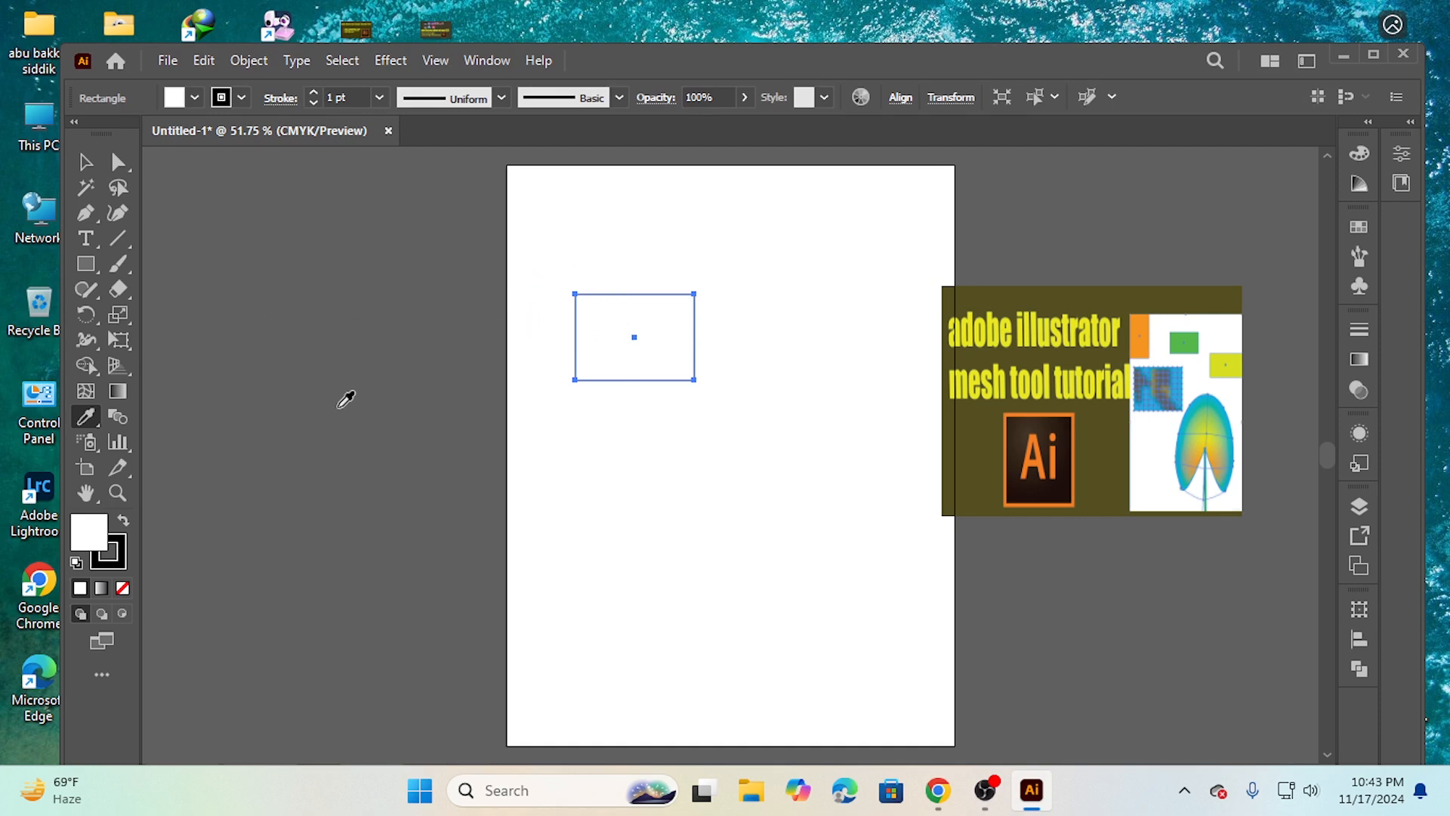
{"action": "left_click", "coordinate": [349, 355]}
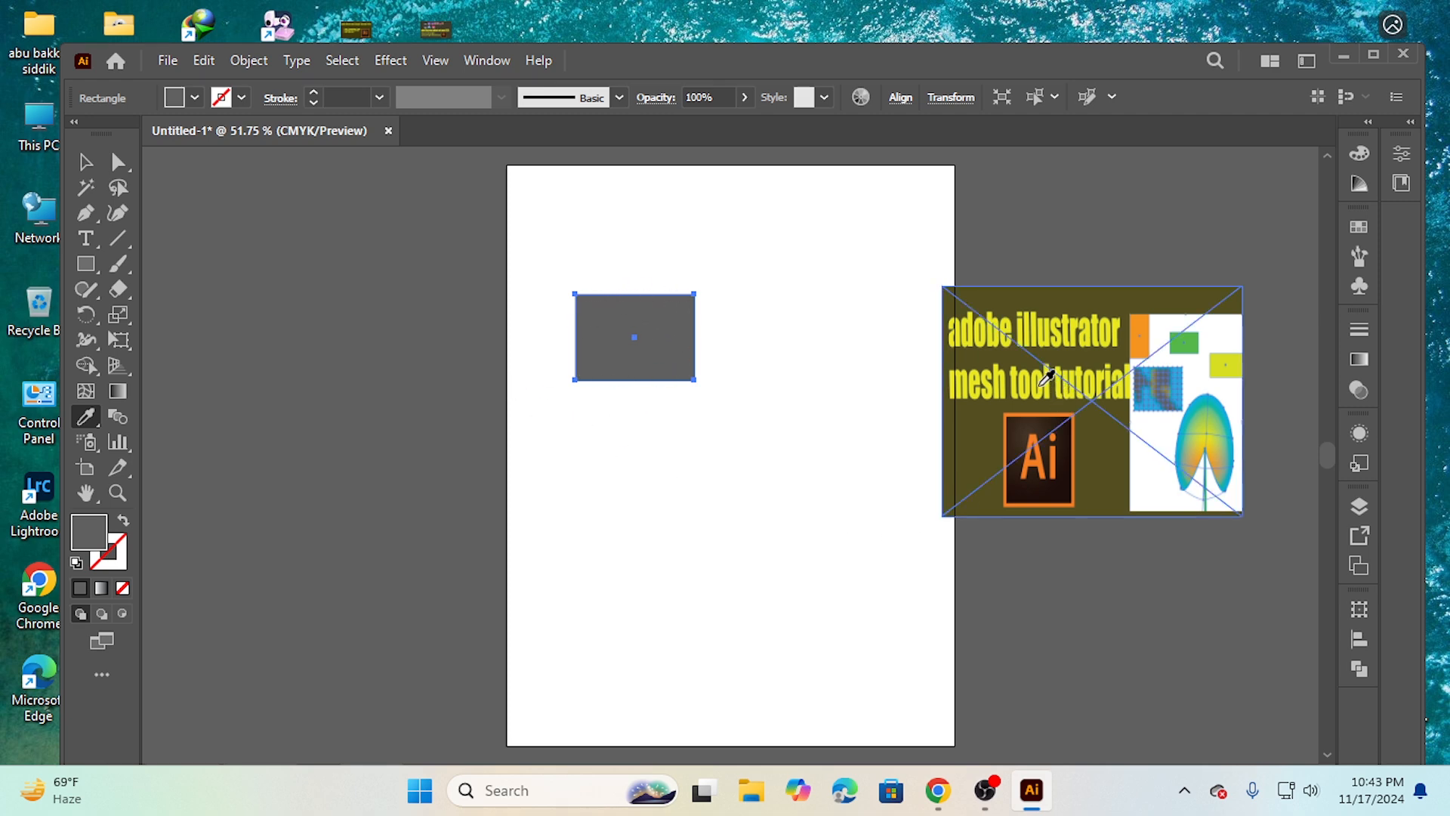
{"action": "left_click", "coordinate": [1031, 371]}
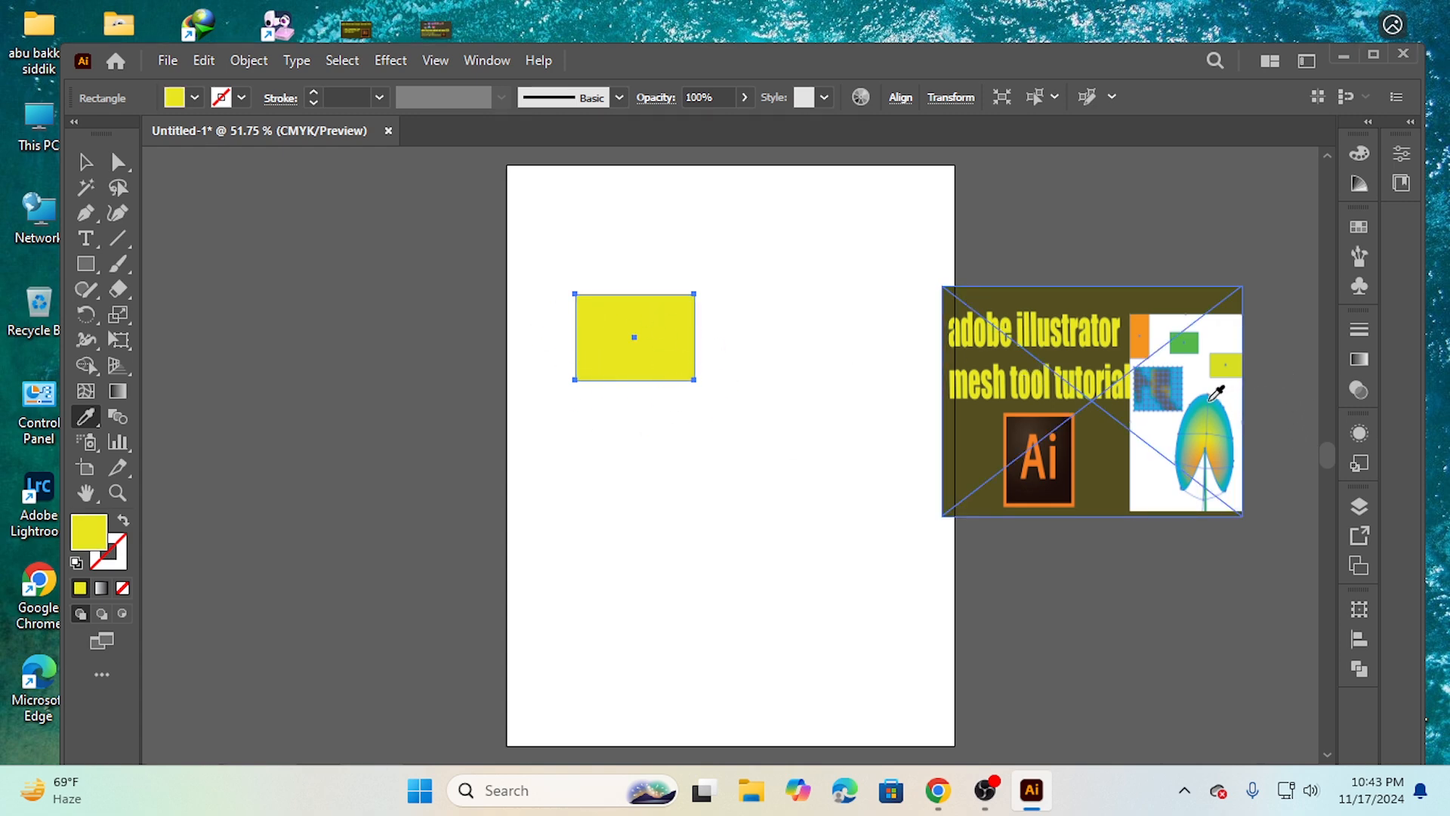
{"action": "left_click", "coordinate": [1212, 397]}
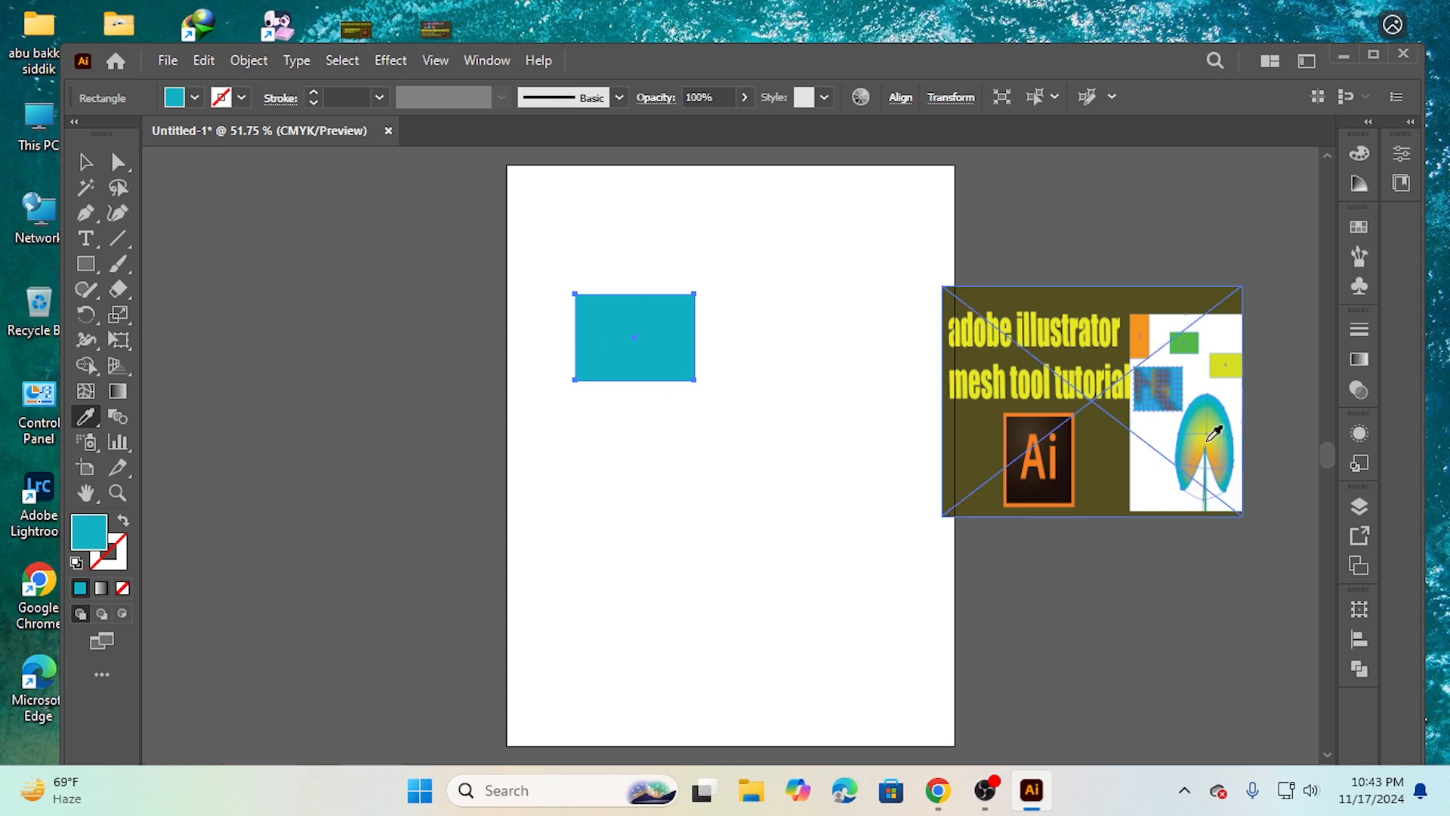
{"action": "left_click", "coordinate": [1210, 437]}
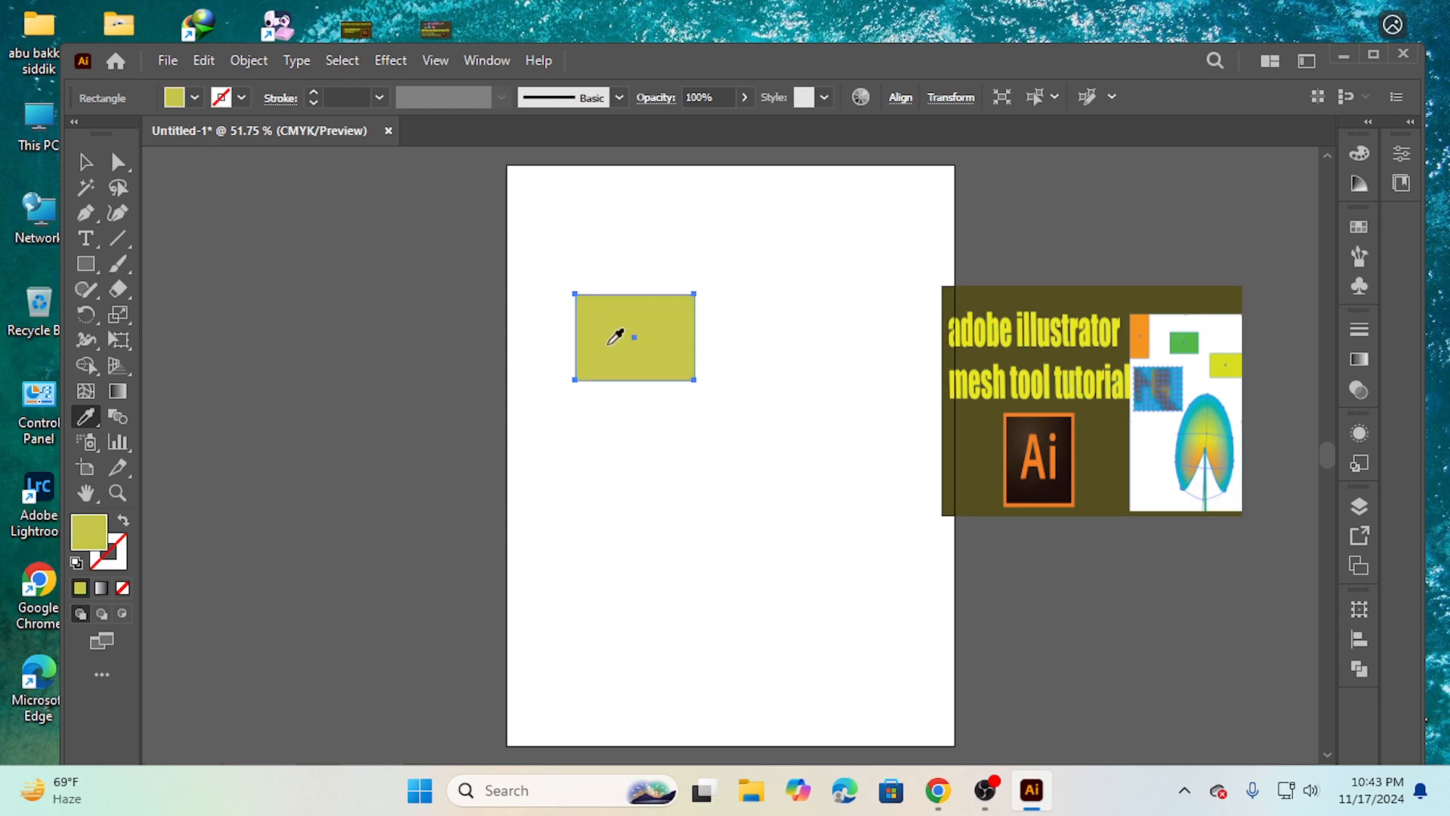
{"action": "left_click", "coordinate": [1025, 427]}
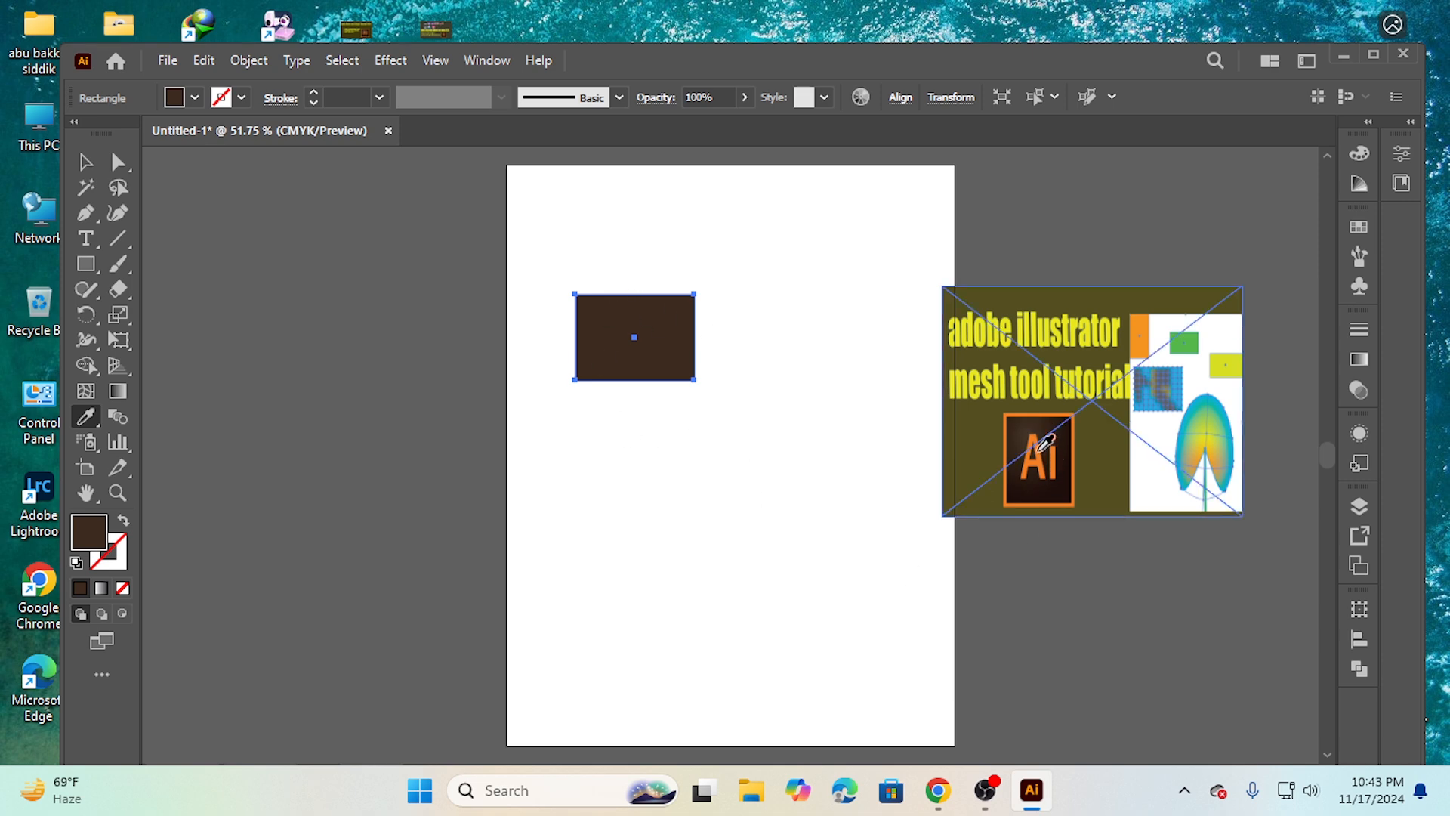
{"action": "left_click", "coordinate": [1044, 444]}
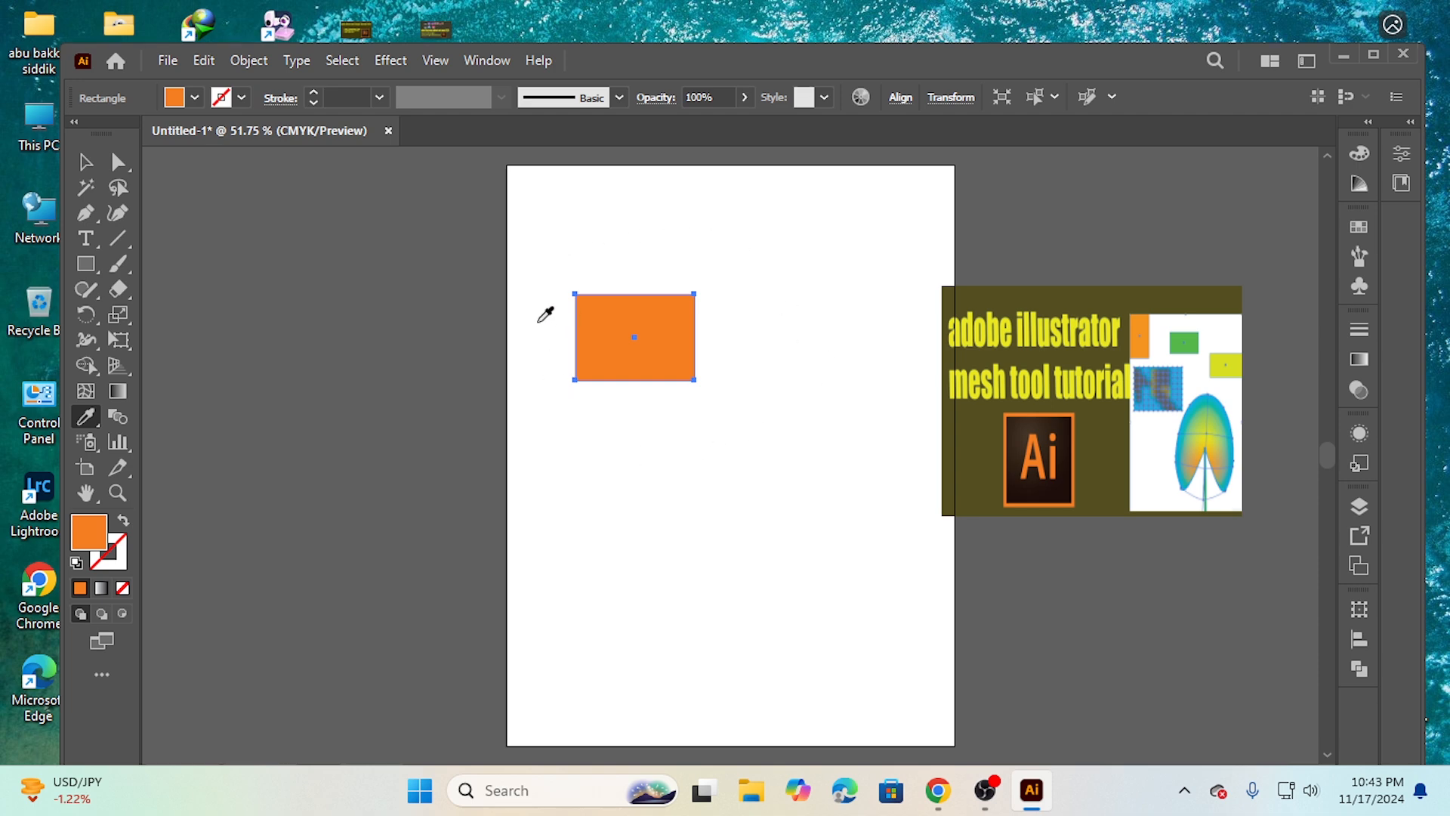
- Resample the rectangle's fill from the image's green box, logo, olive background and the grey pasteboard, finishing with the leaf's light green
{"action": "left_click", "coordinate": [1191, 341]}
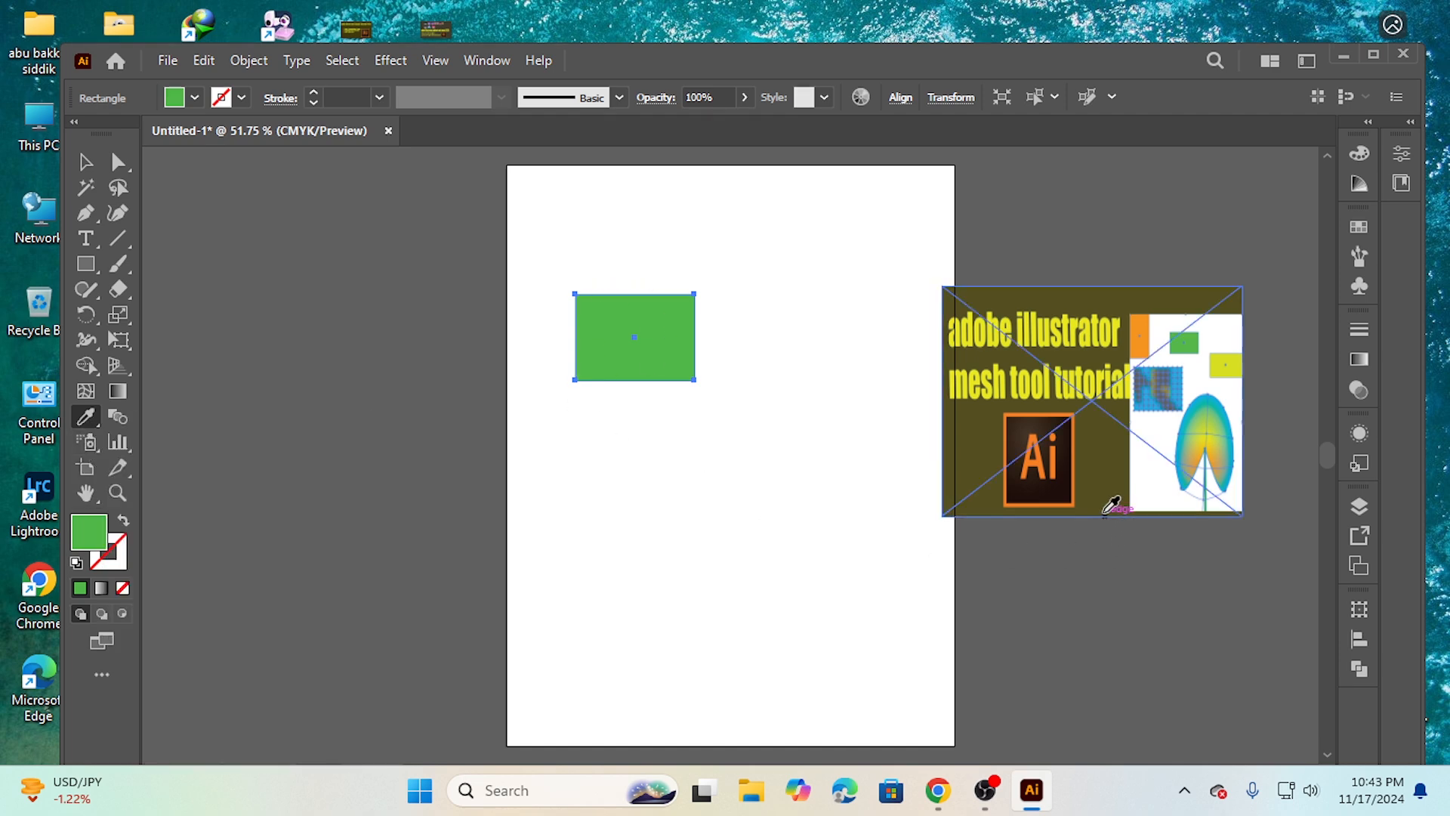
{"action": "left_click", "coordinate": [1075, 502]}
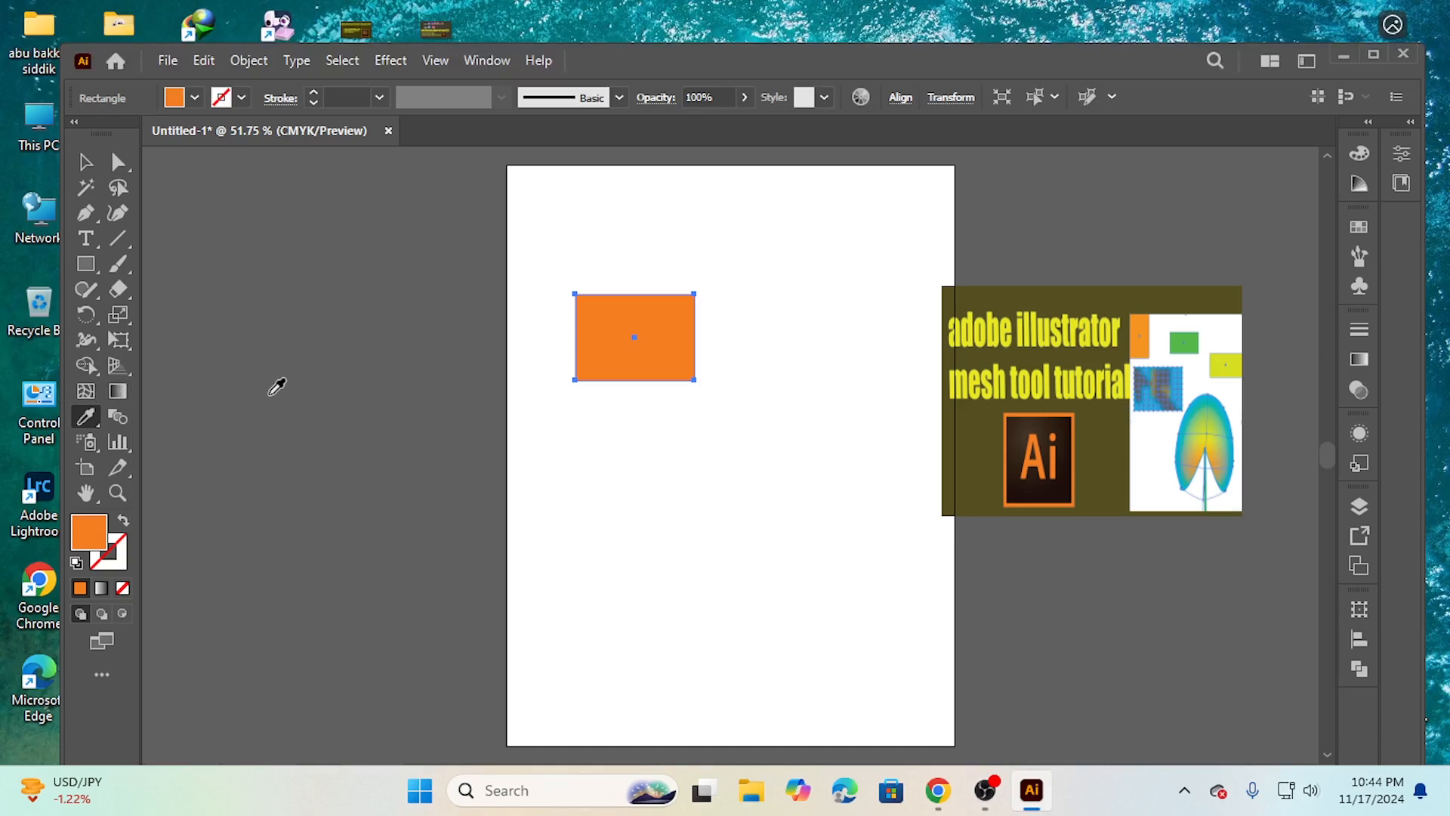
{"action": "left_click", "coordinate": [372, 392]}
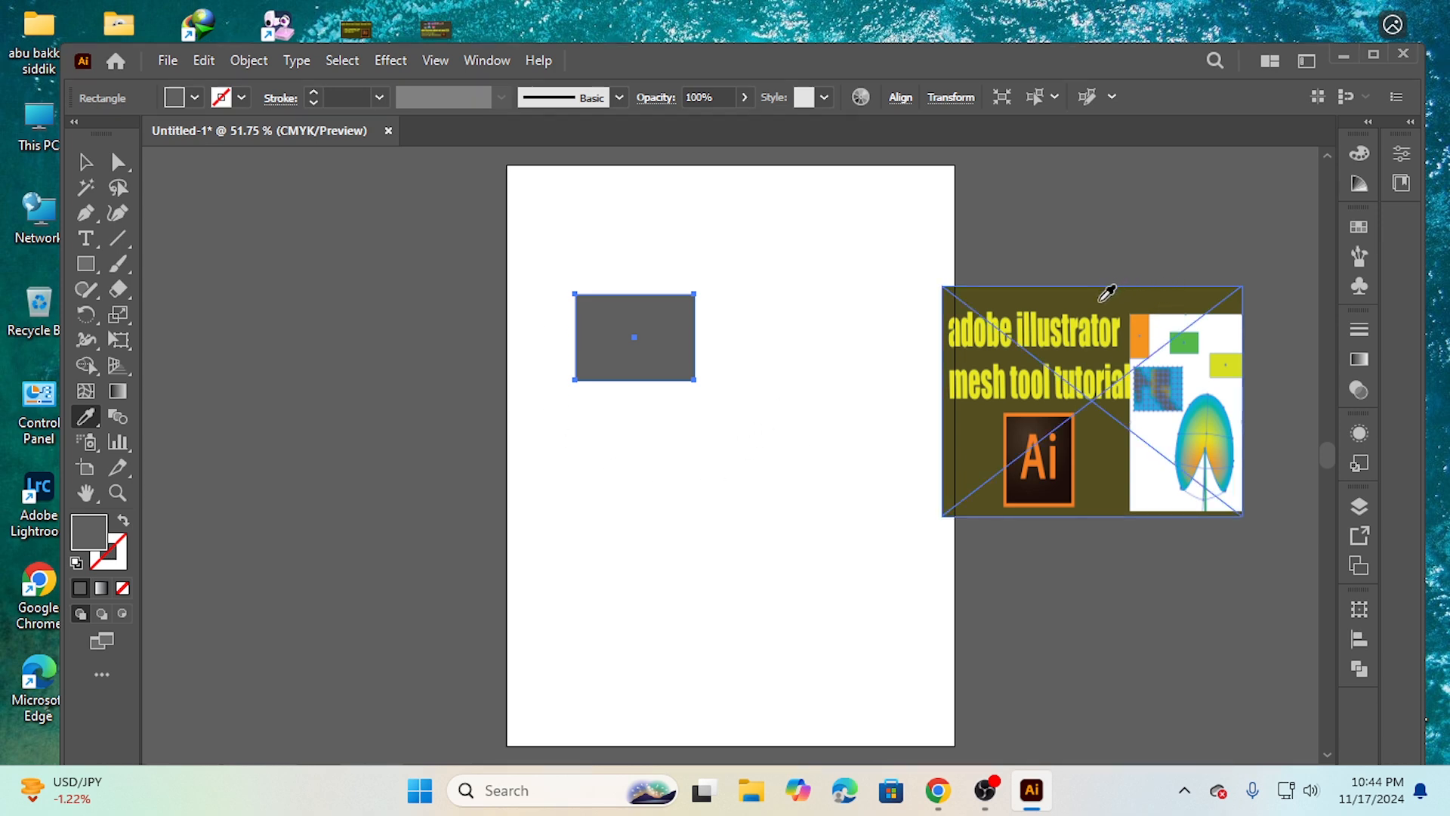
{"action": "left_click", "coordinate": [1101, 296]}
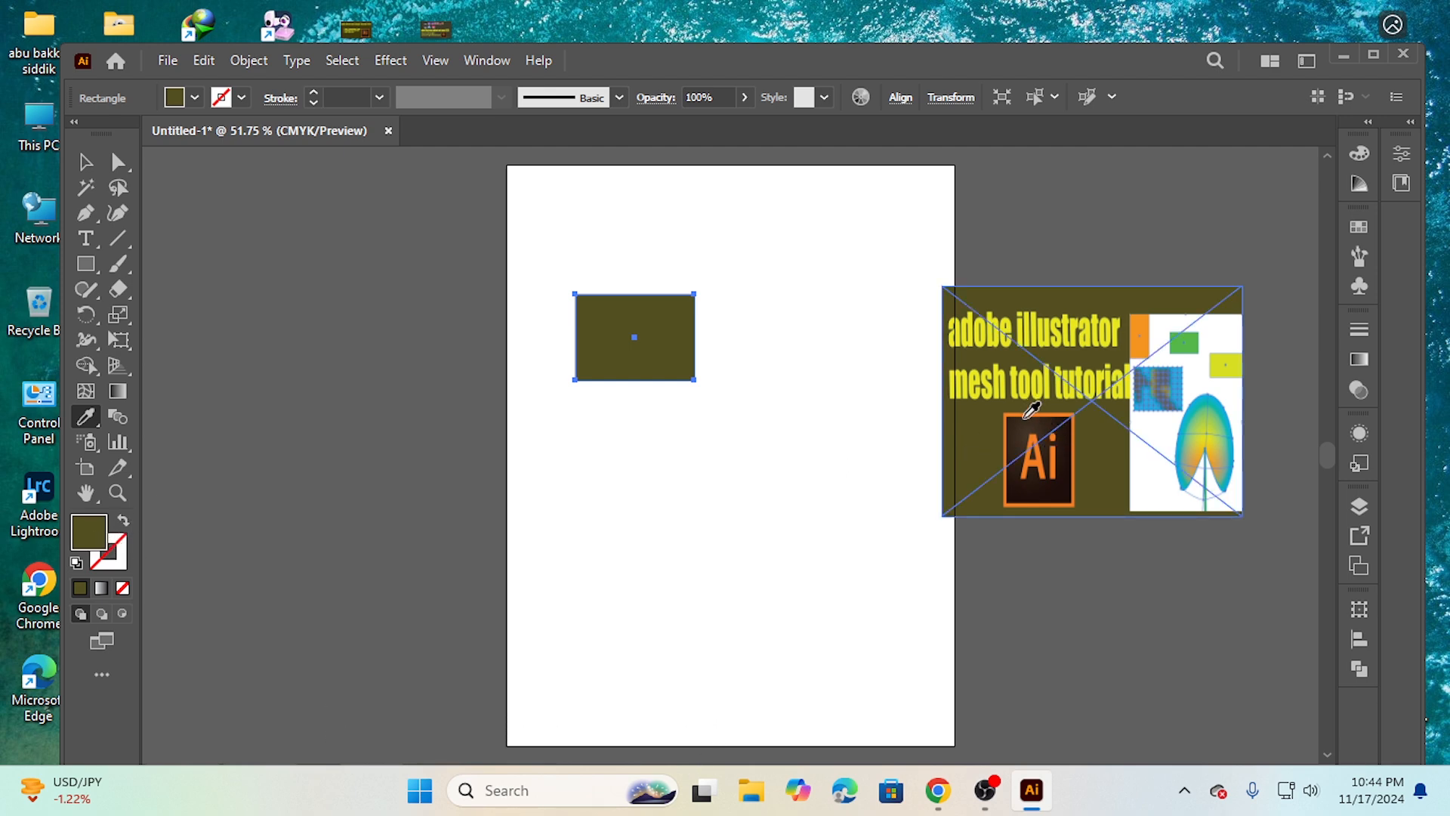
{"action": "left_click", "coordinate": [1026, 413]}
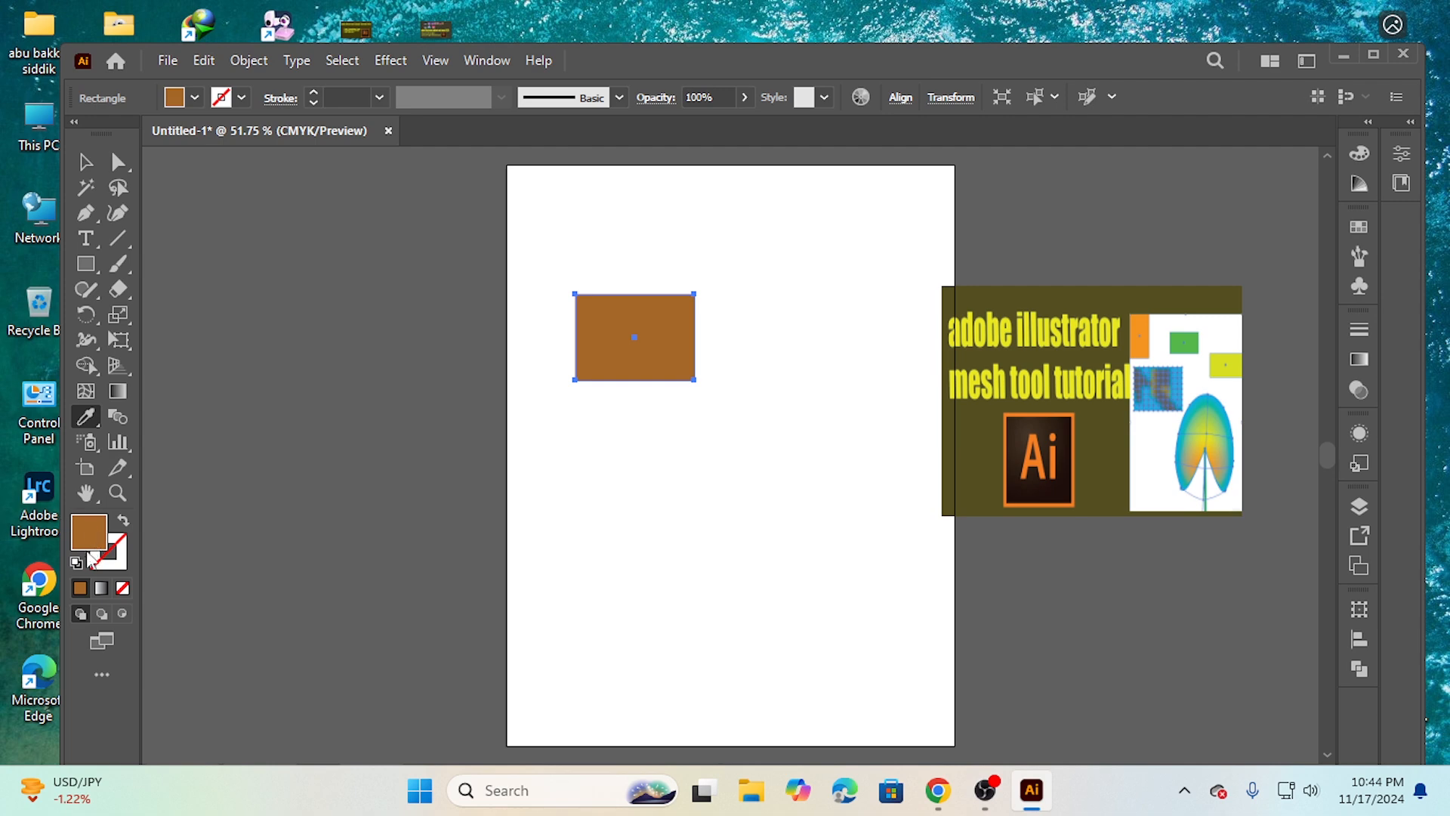
{"action": "left_click", "coordinate": [1211, 422]}
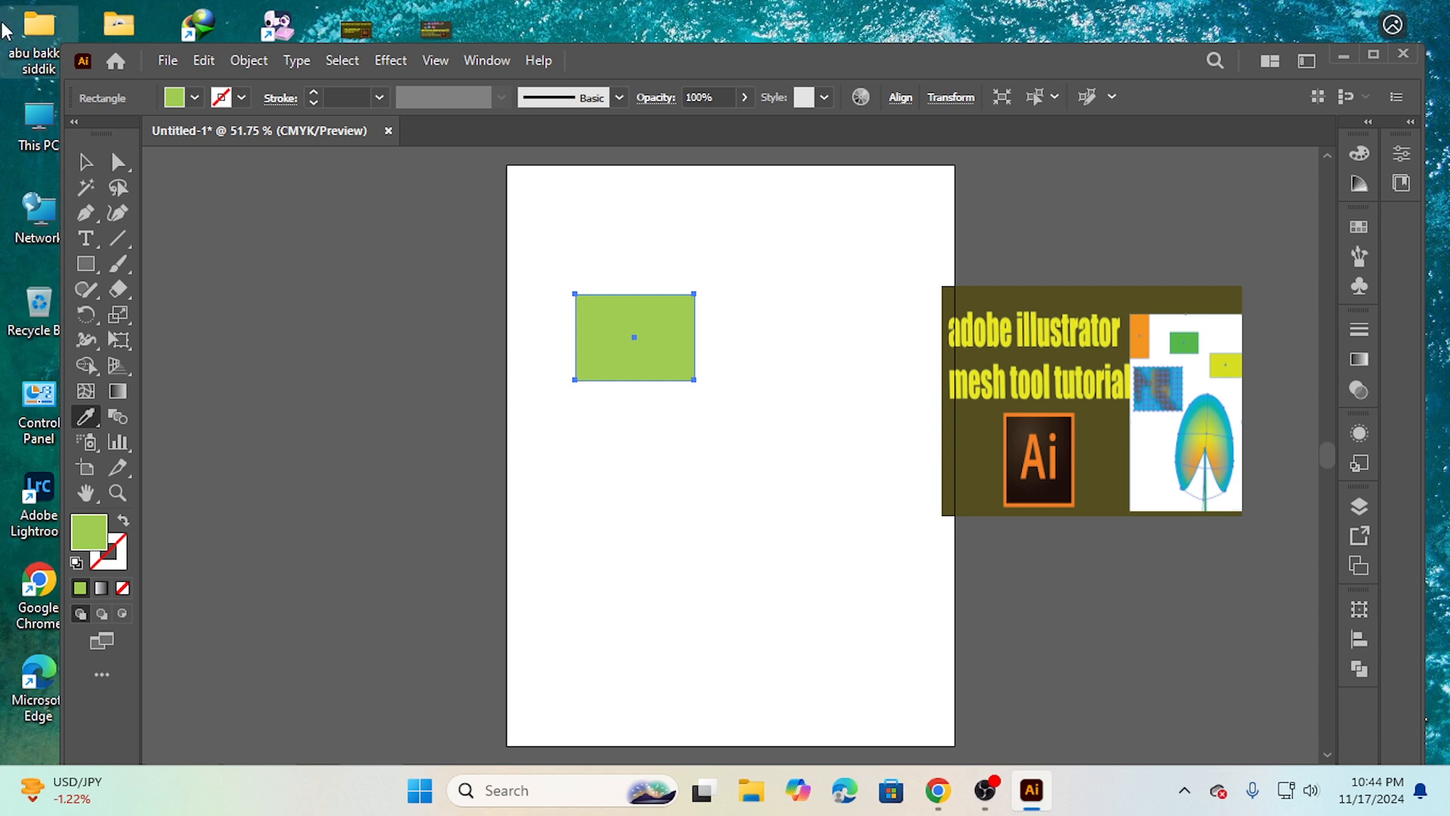
- Draw an ellipse below the rectangle and fill it with blue sampled from the image's blue mesh square
{"action": "left_click_drag", "start_coordinate": [87, 276], "coordinate": [182, 314]}
{"action": "left_click_drag", "start_coordinate": [613, 420], "coordinate": [757, 575]}
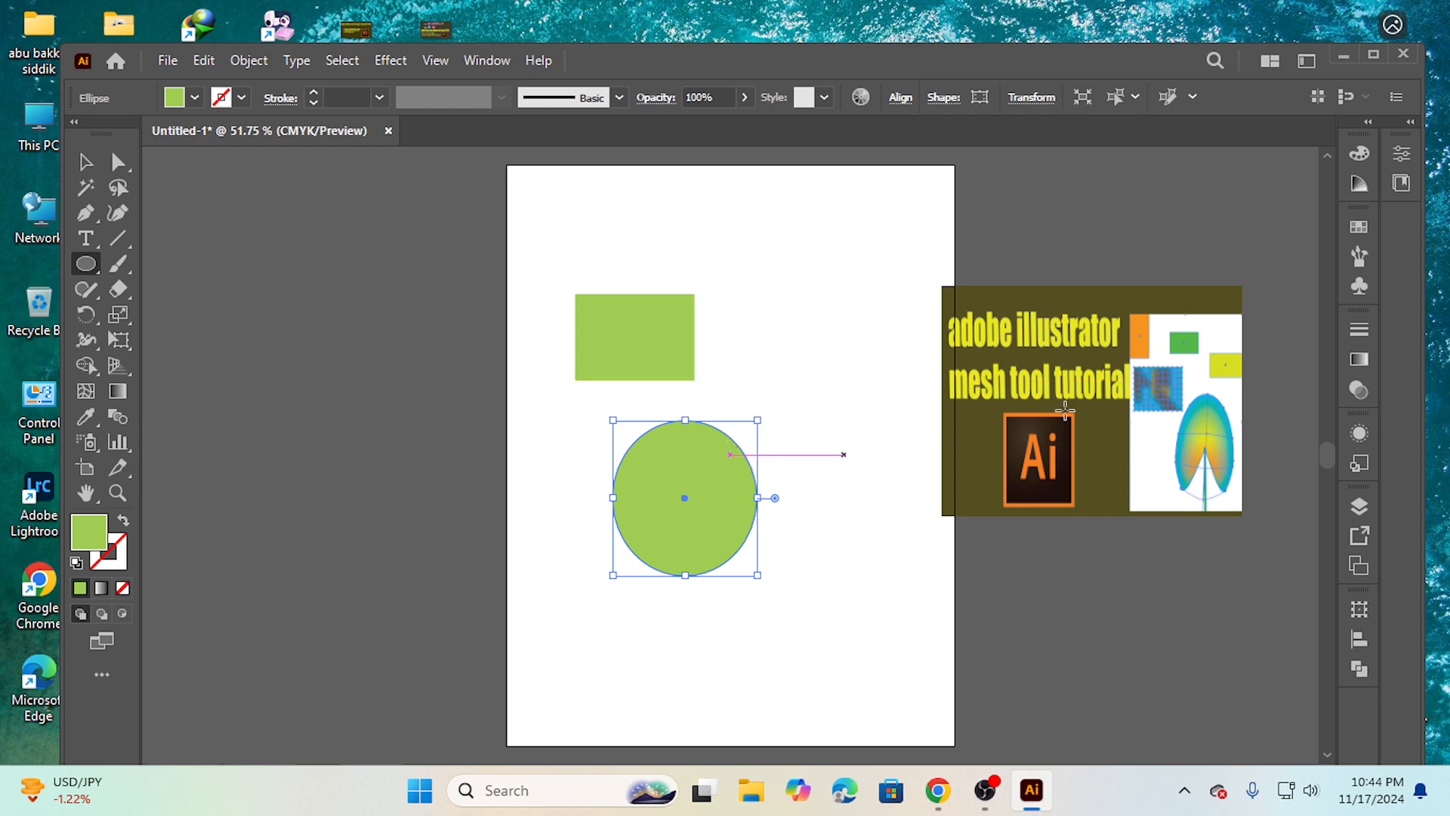
{"action": "left_click", "coordinate": [85, 416]}
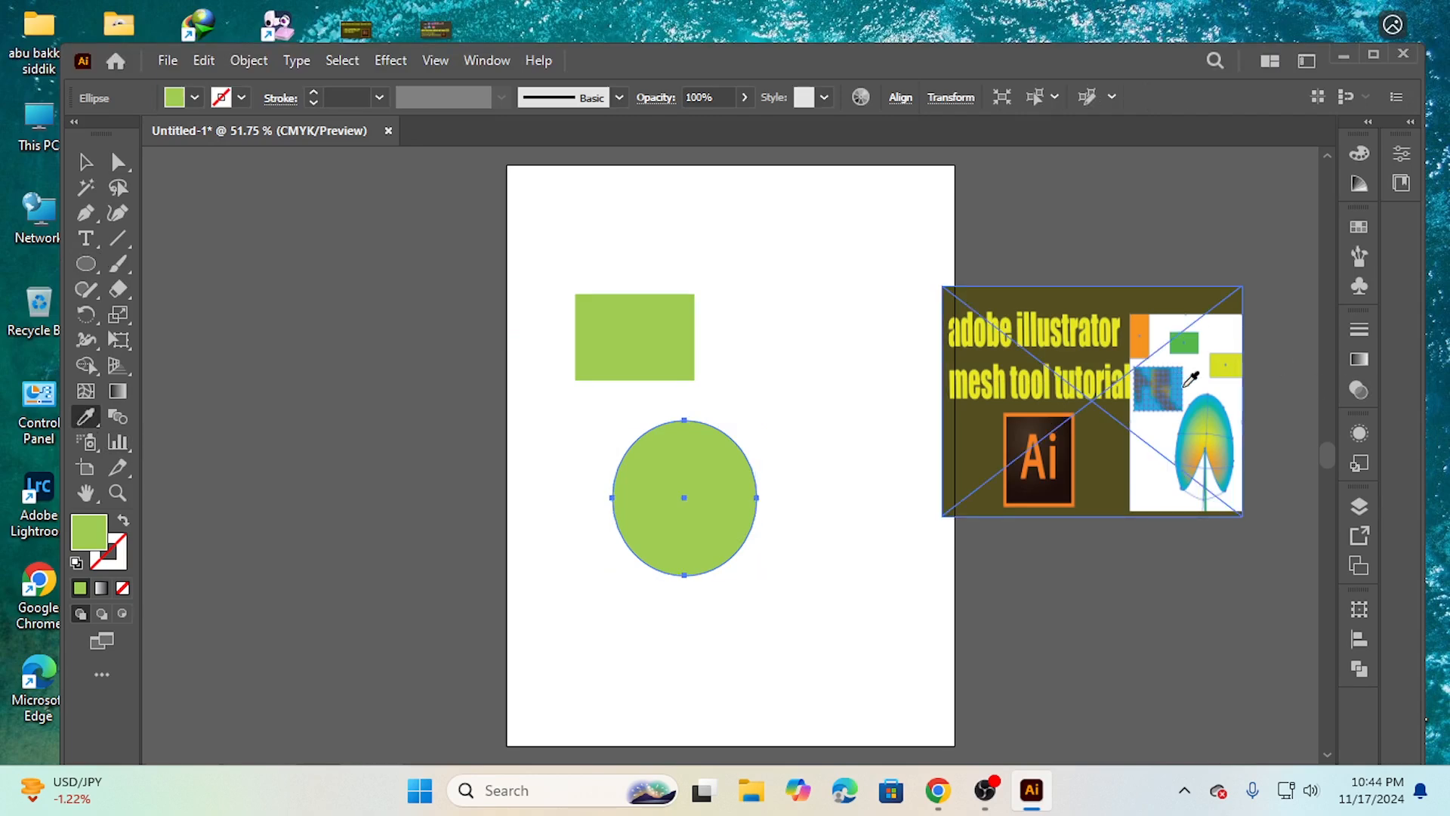
{"action": "left_click", "coordinate": [1186, 383]}
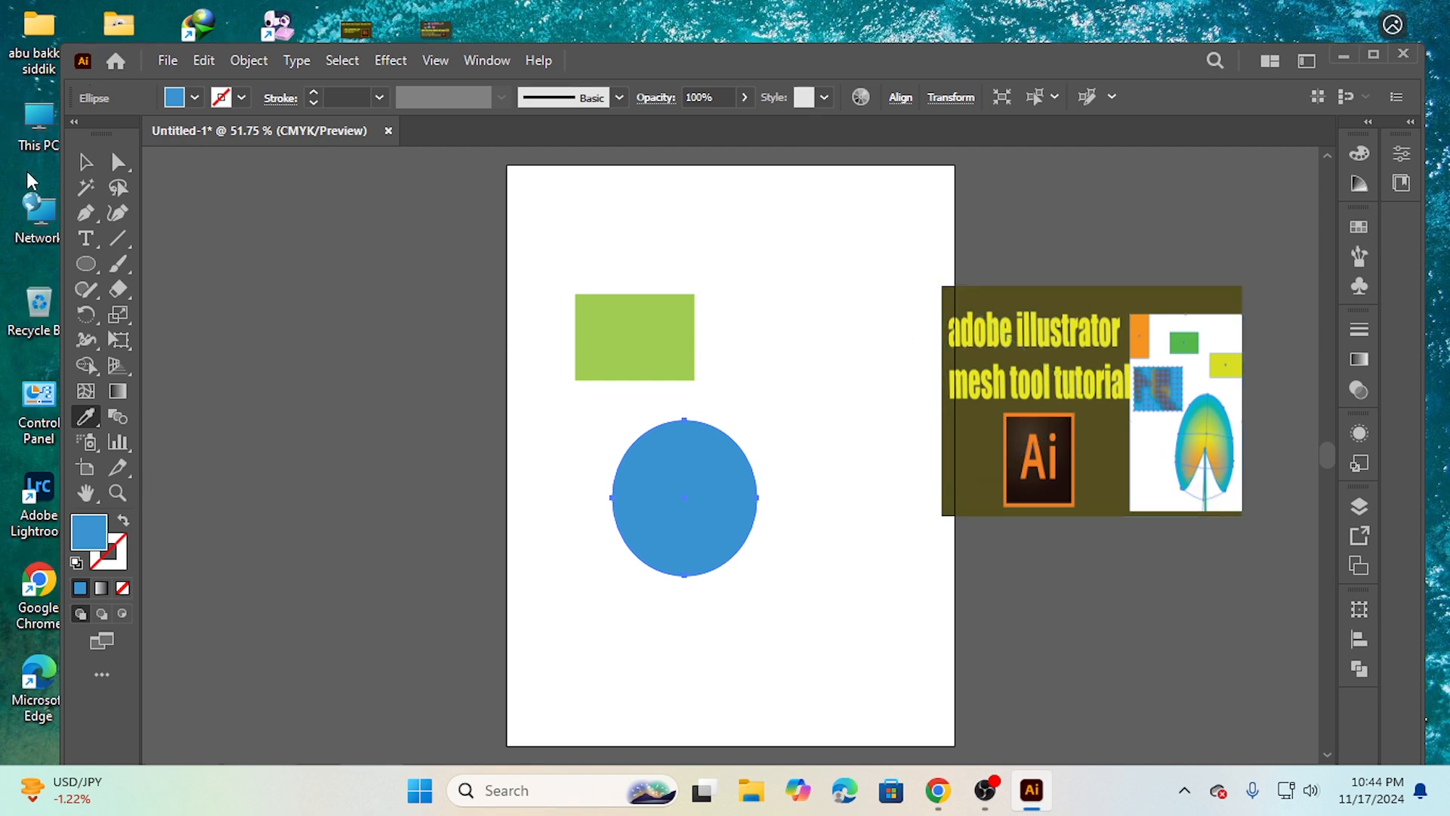
- Delete the placed image, the green rectangle and the blue ellipse to clear the artboard
{"action": "left_click", "coordinate": [79, 164]}
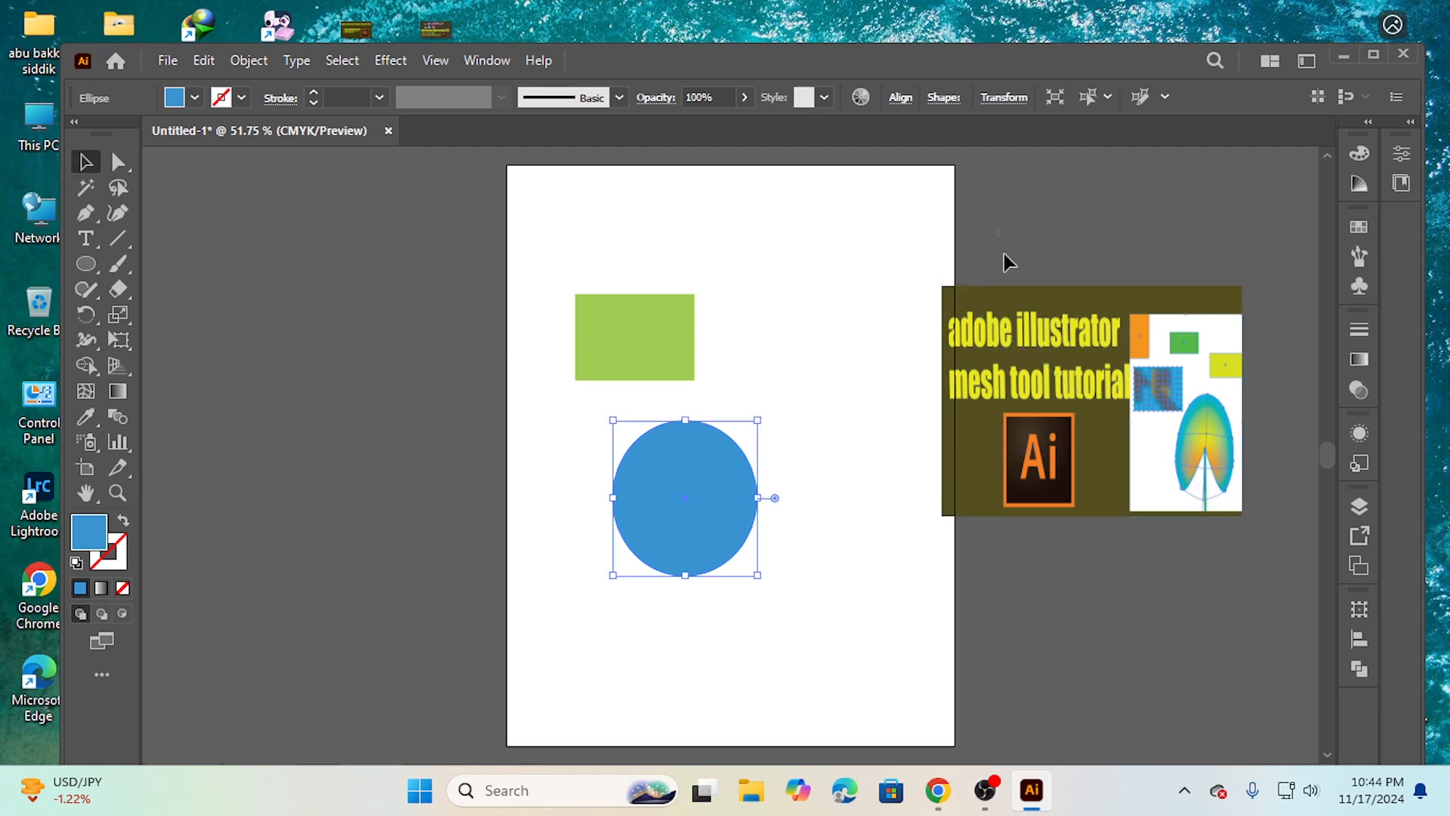
{"action": "left_click", "coordinate": [1098, 503]}
{"action": "key", "text": "Delete"}
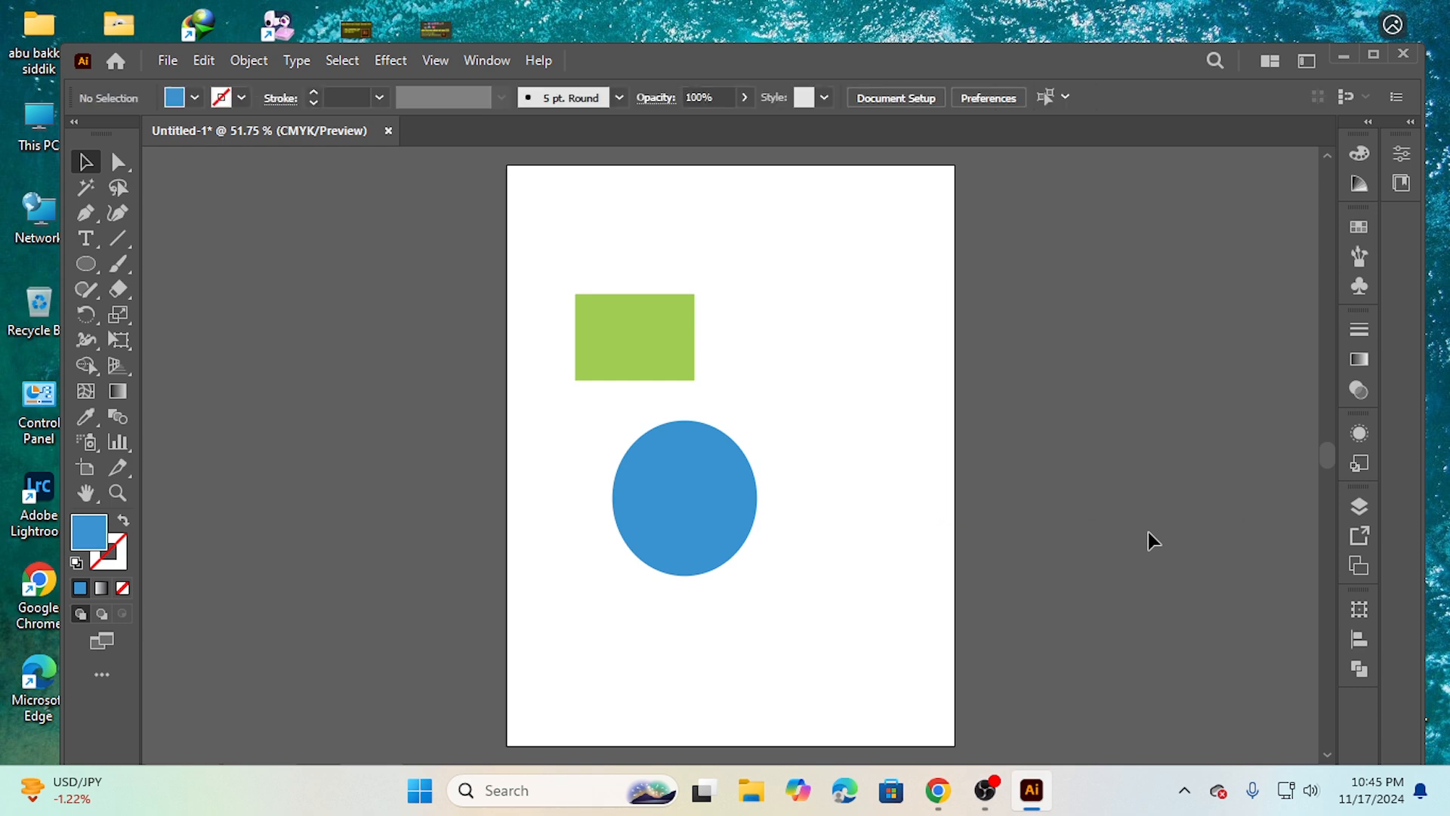
{"action": "left_click_drag", "start_coordinate": [532, 271], "coordinate": [780, 578]}
{"action": "key", "text": "Delete"}
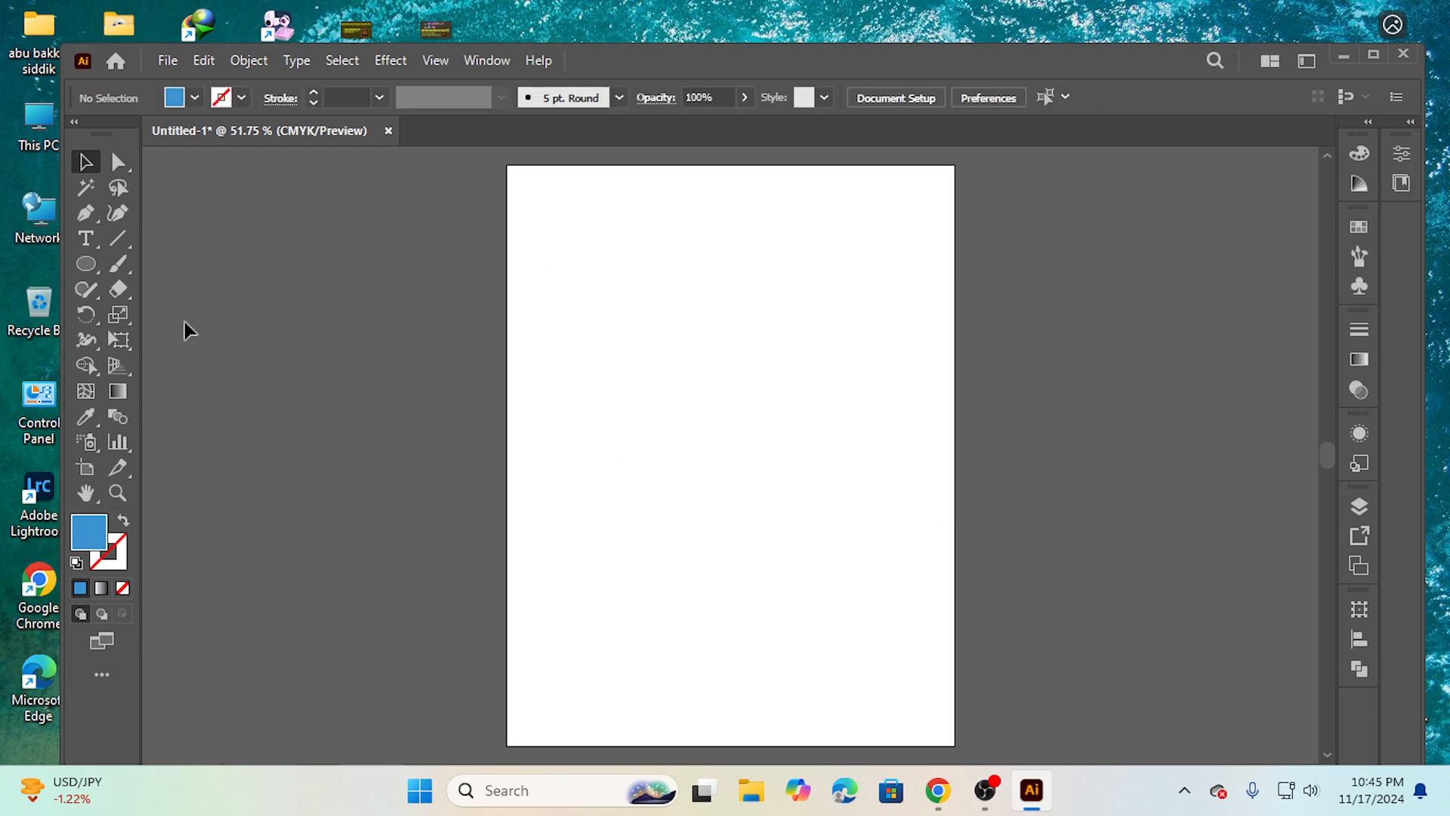
- Draw a large blue rectangle without a stroke across the middle of the artboard
{"action": "left_click", "coordinate": [86, 264]}
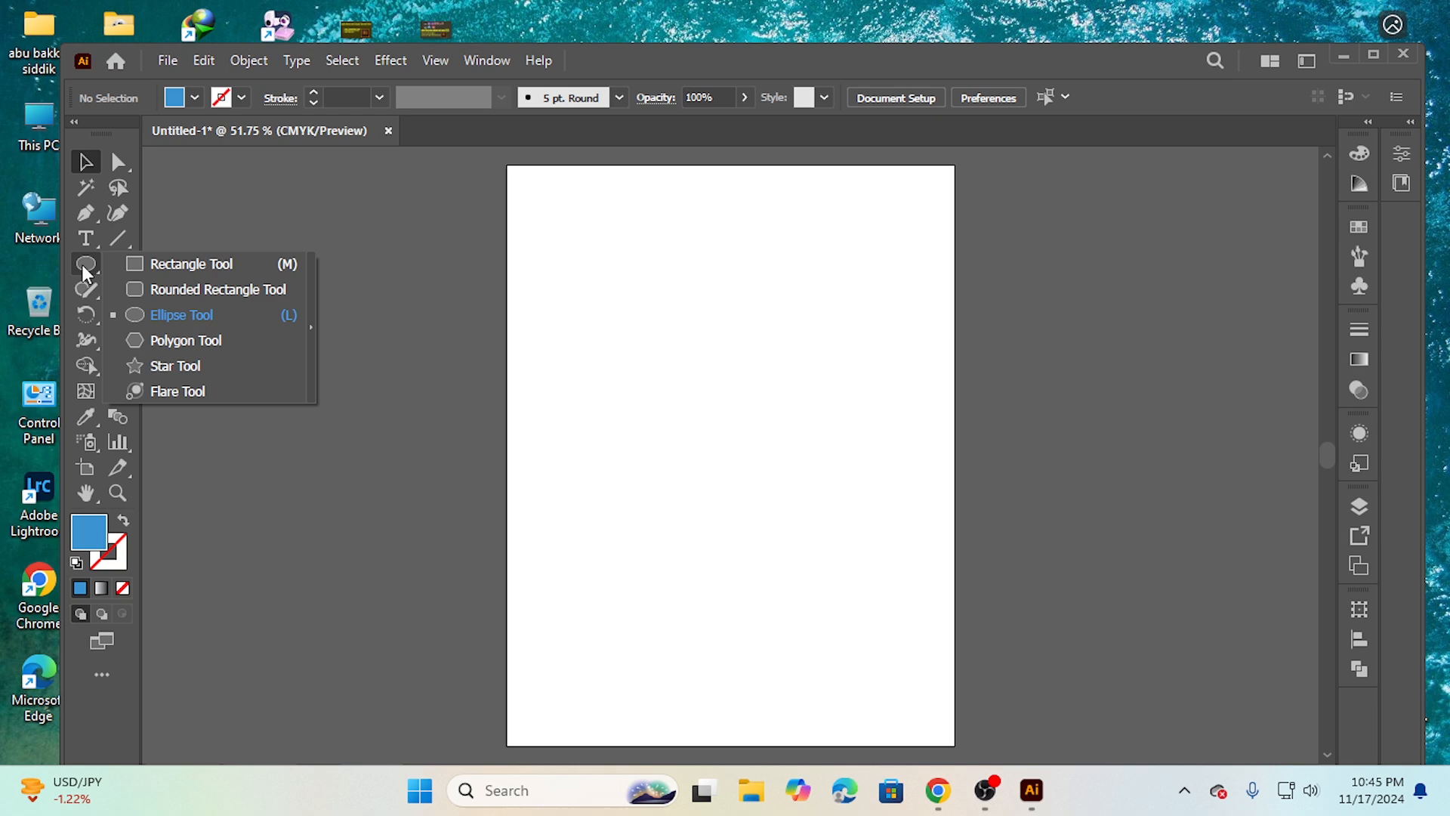
{"action": "left_click", "coordinate": [167, 271]}
{"action": "left_click_drag", "start_coordinate": [580, 321], "coordinate": [867, 513]}
- Measure a vertical distance alongside the blue rectangle's left edge with the Measure tool
{"action": "left_click", "coordinate": [86, 416]}
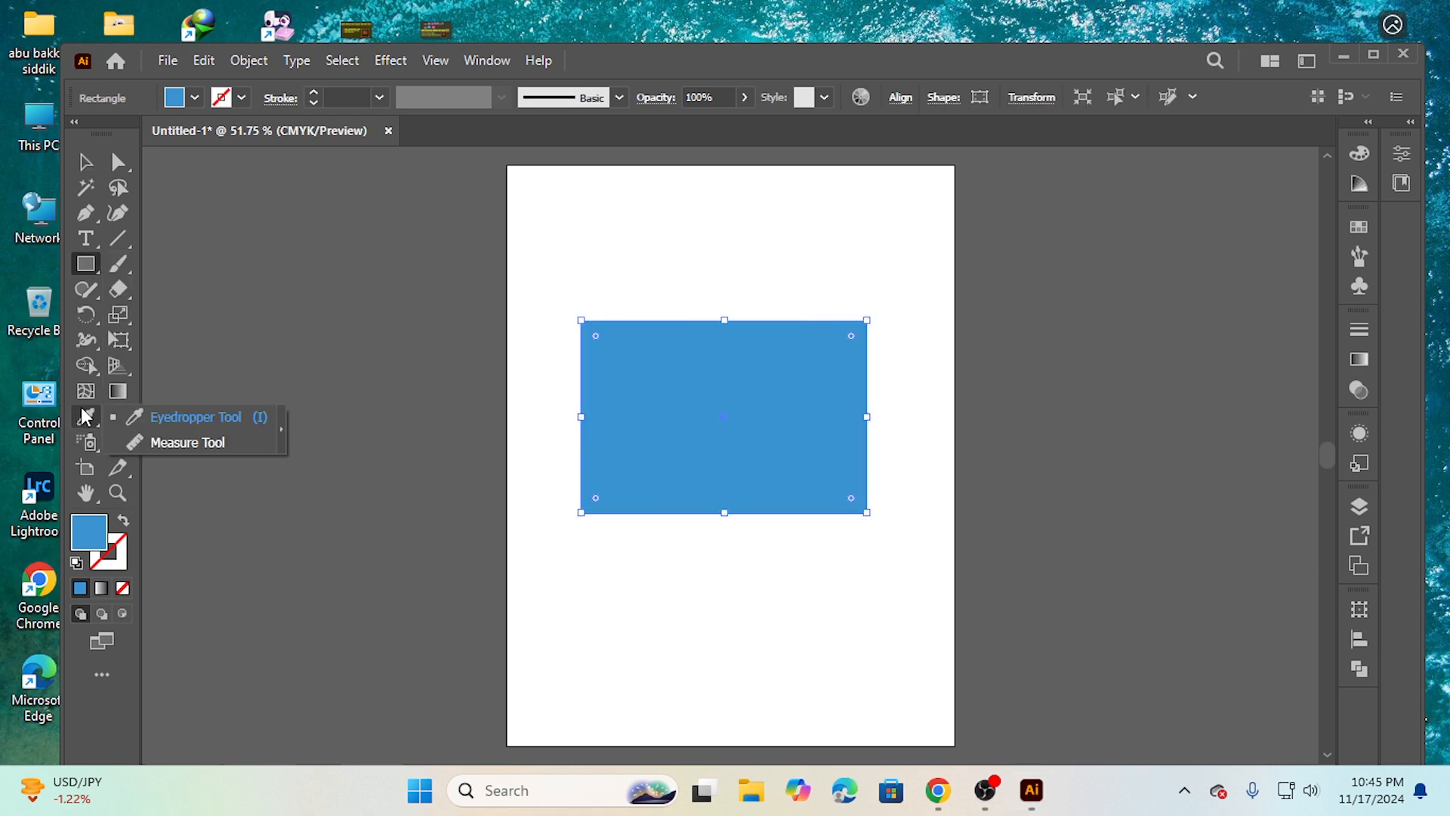
{"action": "left_click", "coordinate": [189, 442]}
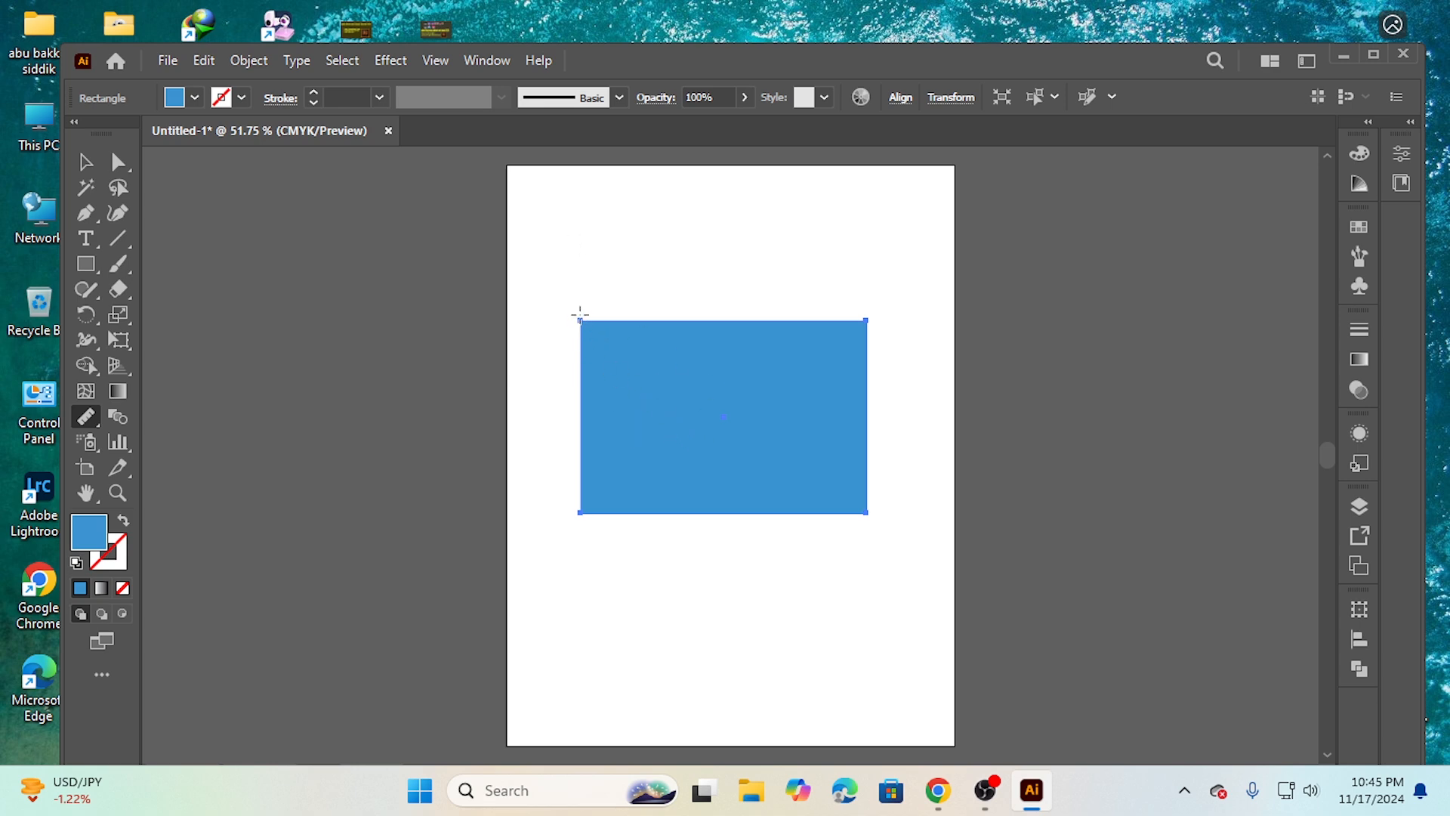
{"action": "left_click_drag", "start_coordinate": [565, 202], "coordinate": [565, 632]}
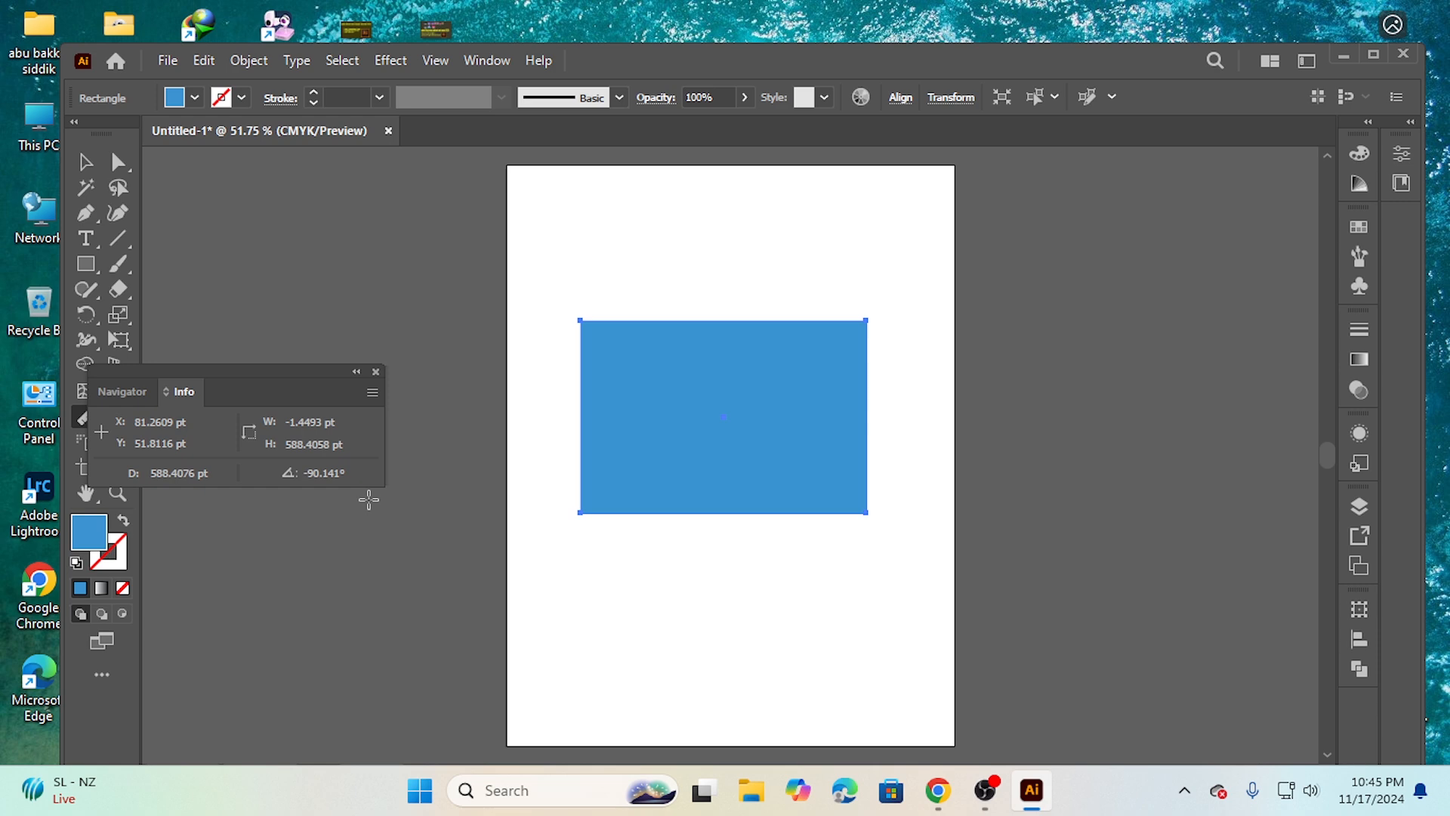
- Delete the blue rectangle and draw three unstroked lines: near-vertical about 343 pt, horizontal about 235 pt, and steep about 323 pt near the artboard's left edge
{"action": "left_click", "coordinate": [85, 162]}
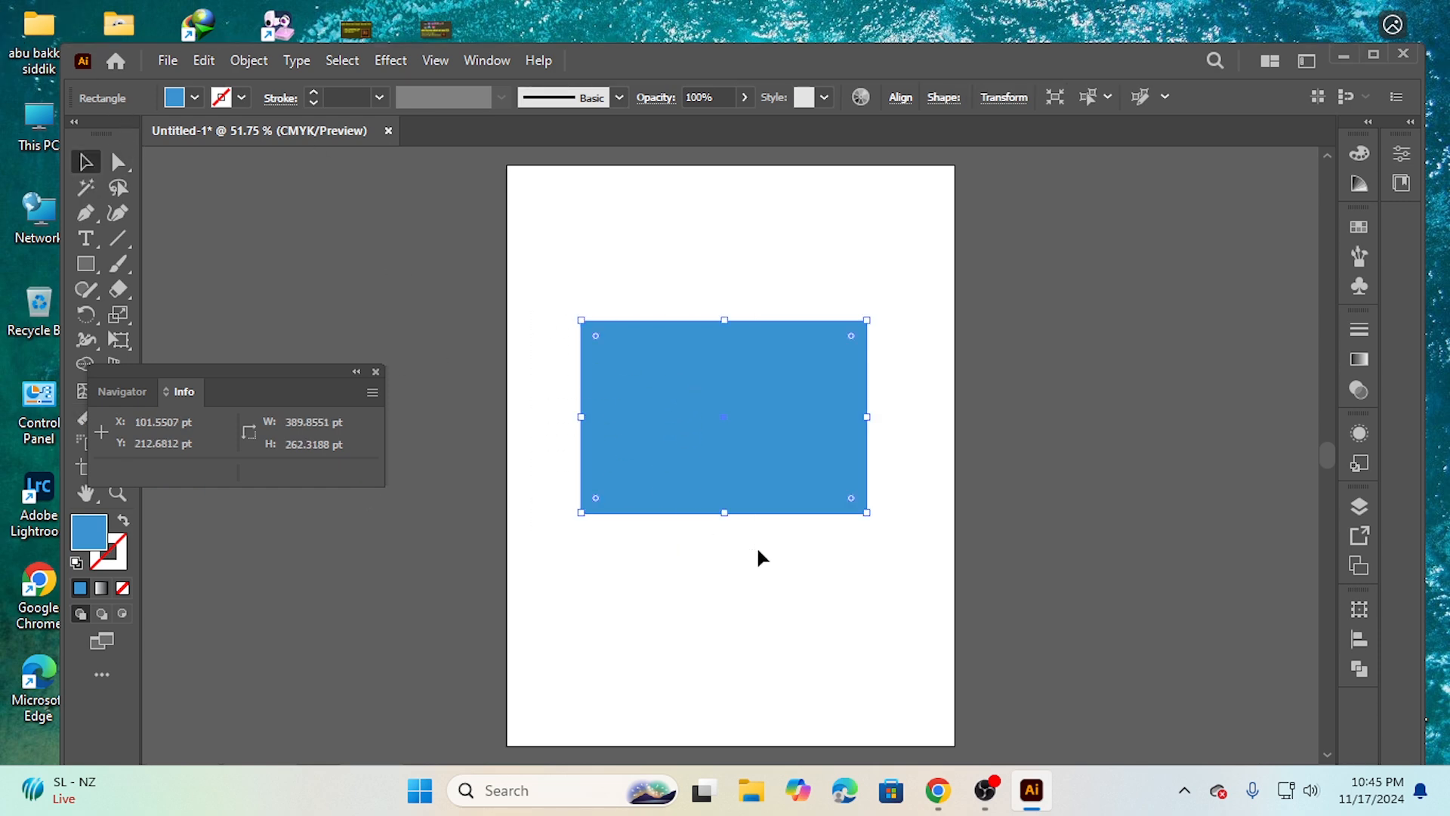
{"action": "key", "text": "Delete"}
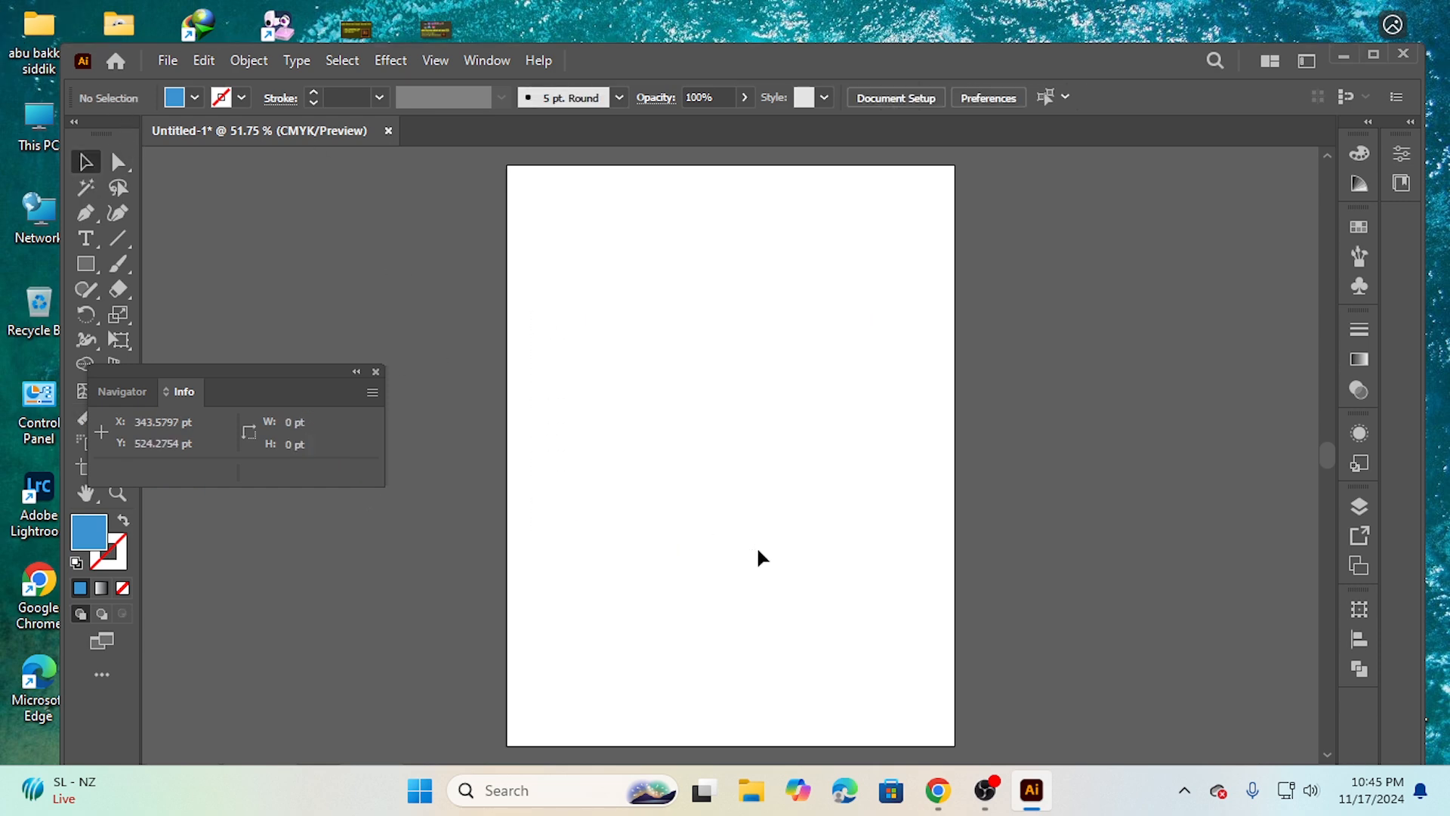
{"action": "left_click", "coordinate": [121, 236]}
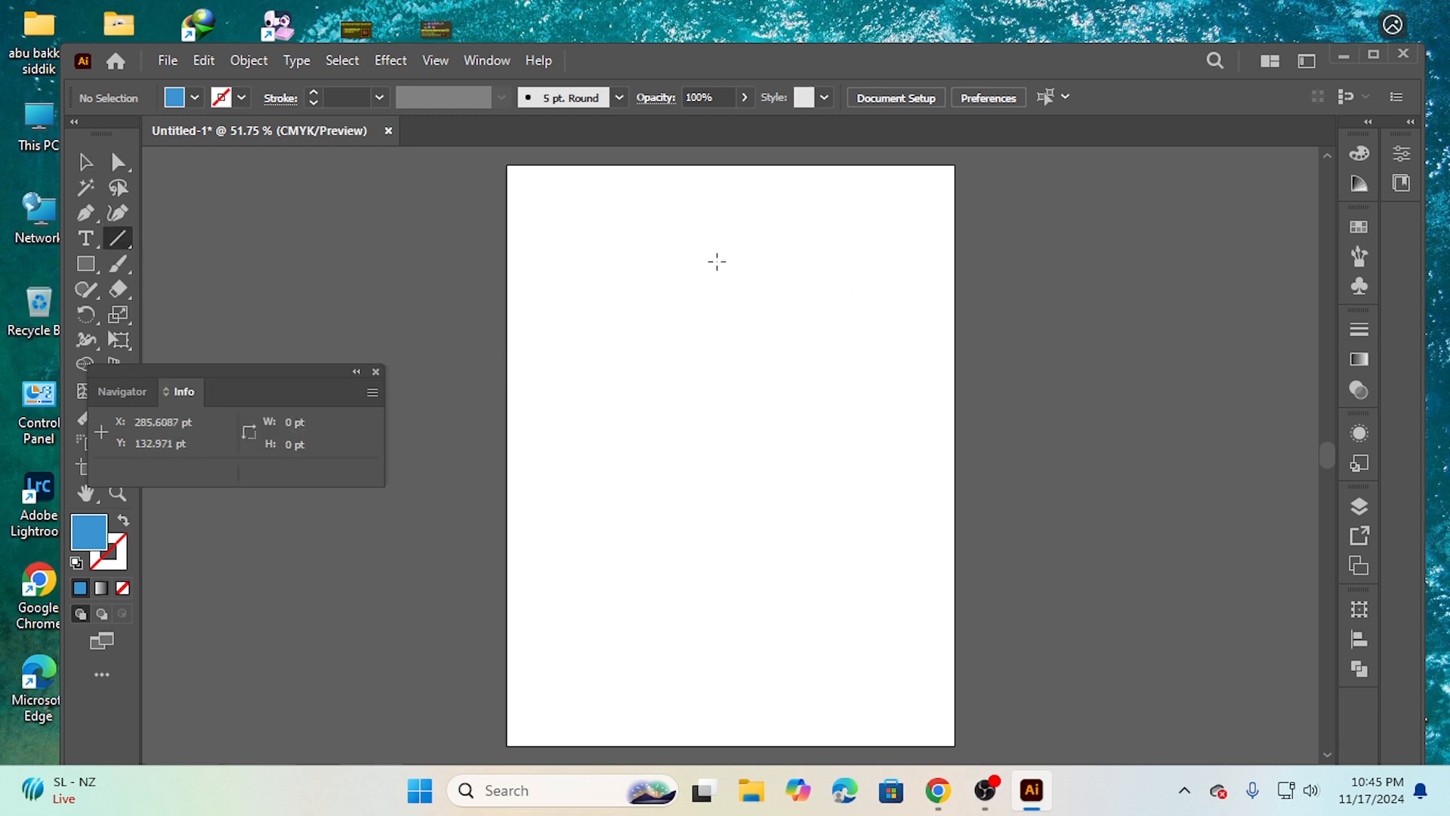
{"action": "left_click_drag", "start_coordinate": [705, 251], "coordinate": [702, 503]}
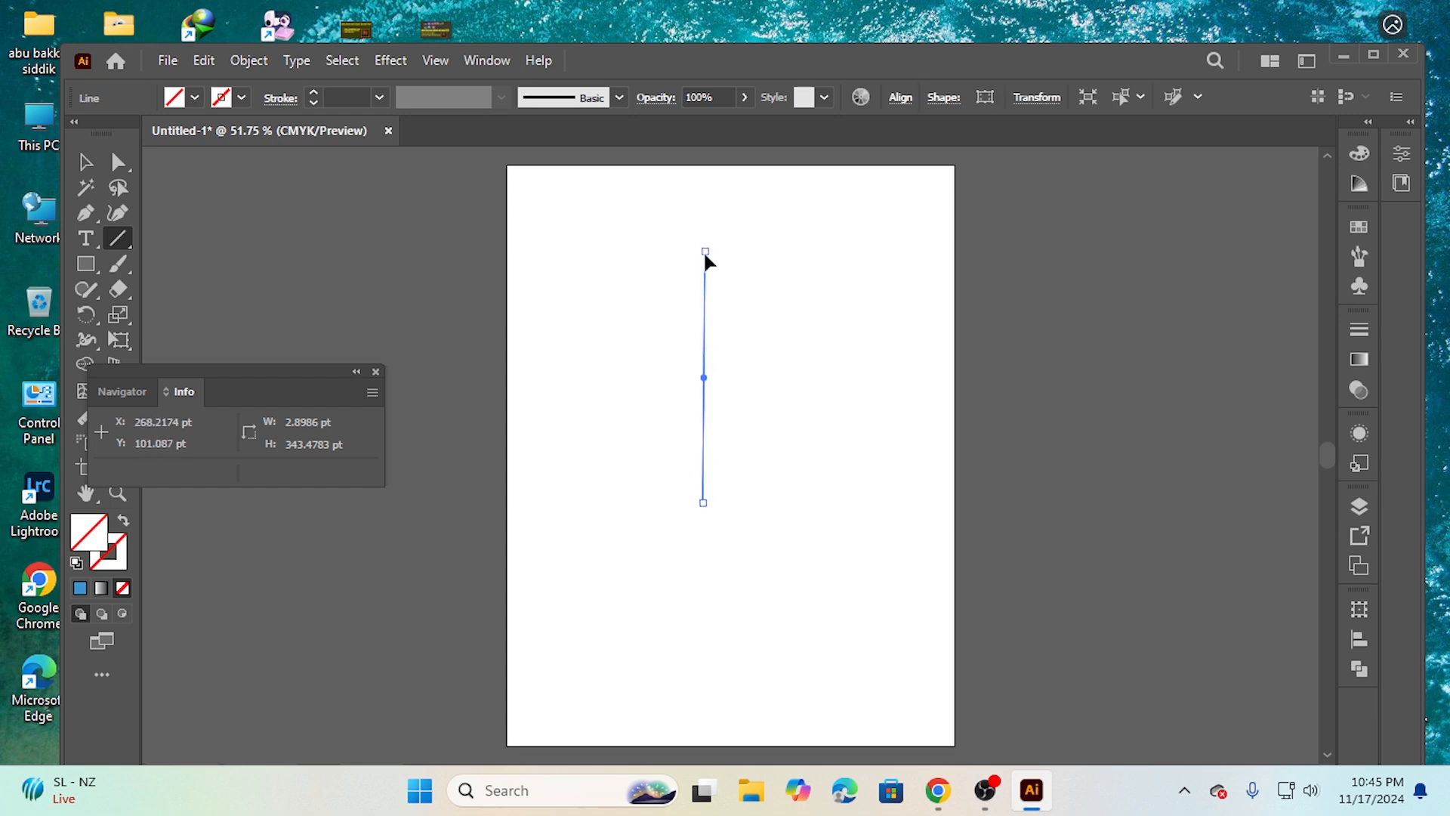
{"action": "left_click_drag", "start_coordinate": [704, 250], "coordinate": [873, 503]}
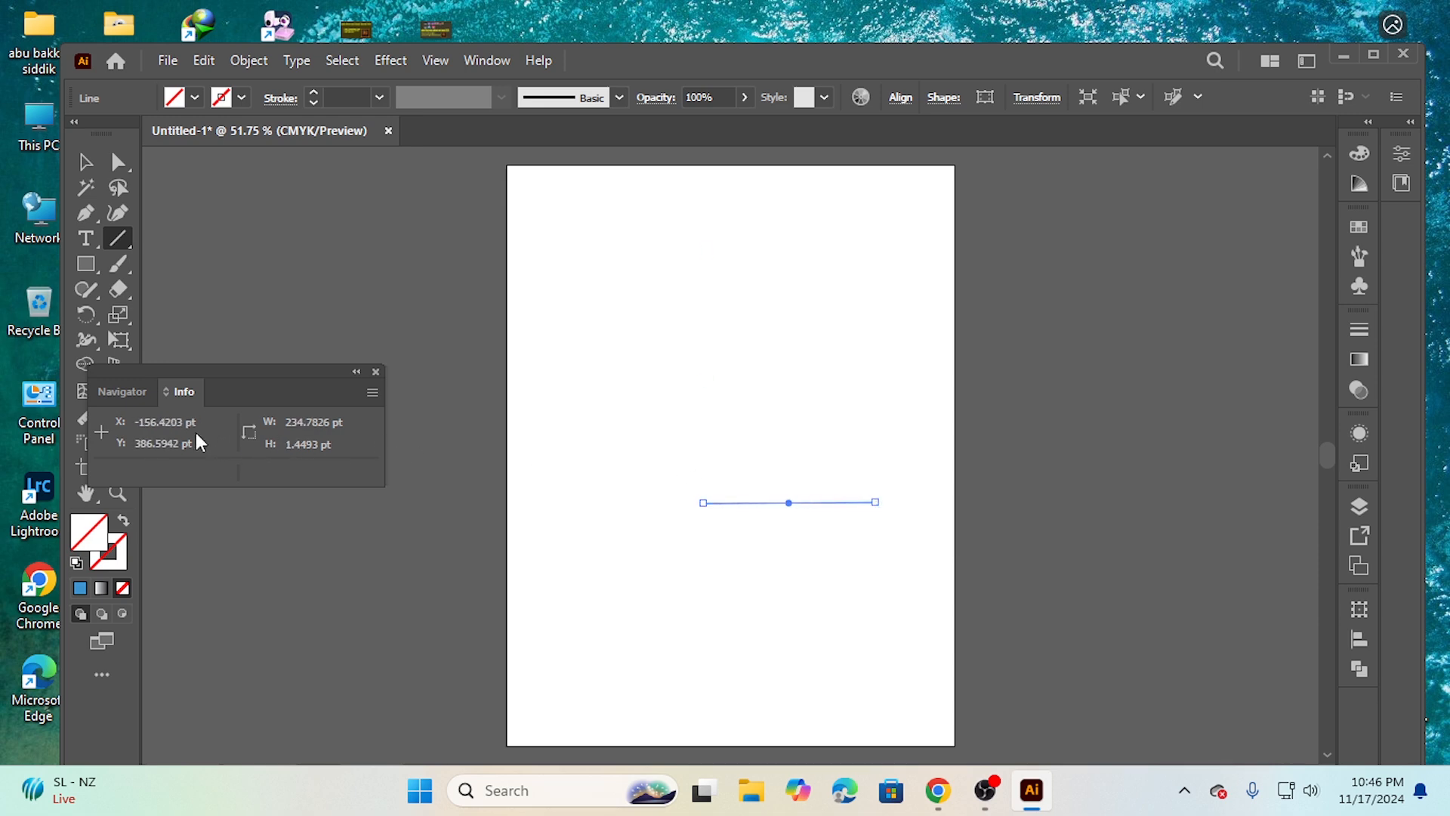
{"action": "left_click_drag", "start_coordinate": [569, 286], "coordinate": [587, 521]}
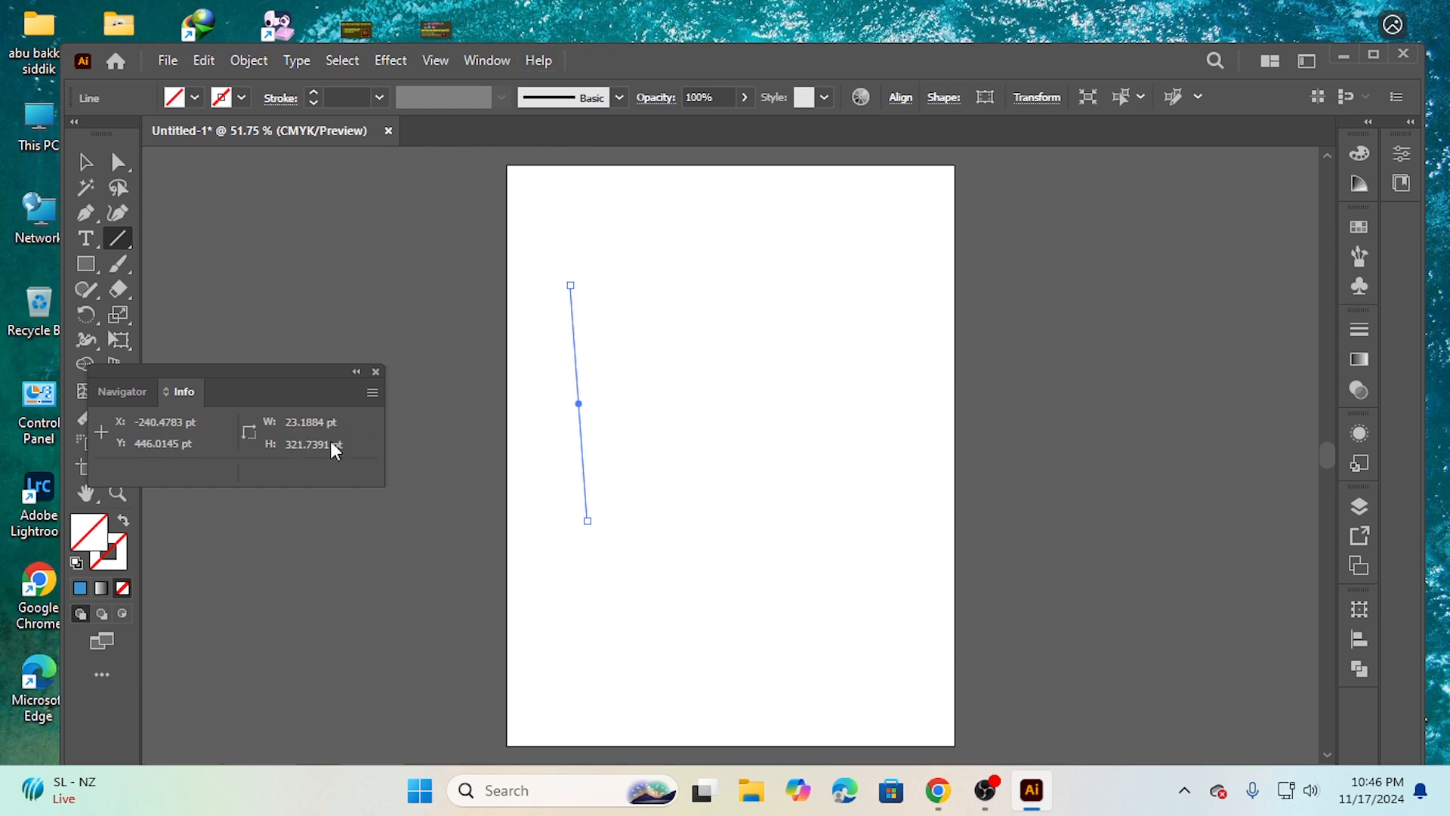
{"action": "right_click", "coordinate": [549, 133]}
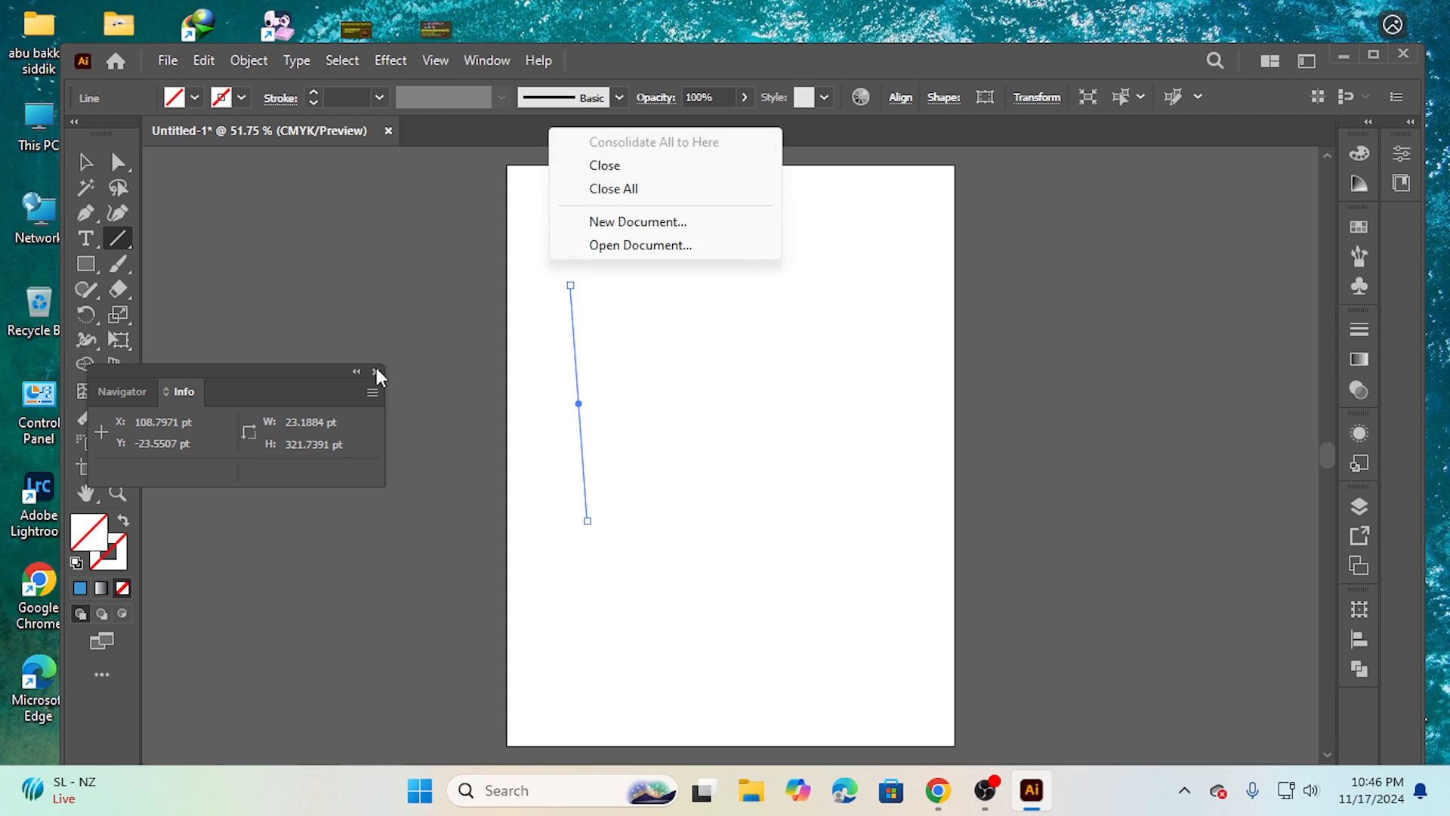
{"action": "left_click", "coordinate": [243, 385]}
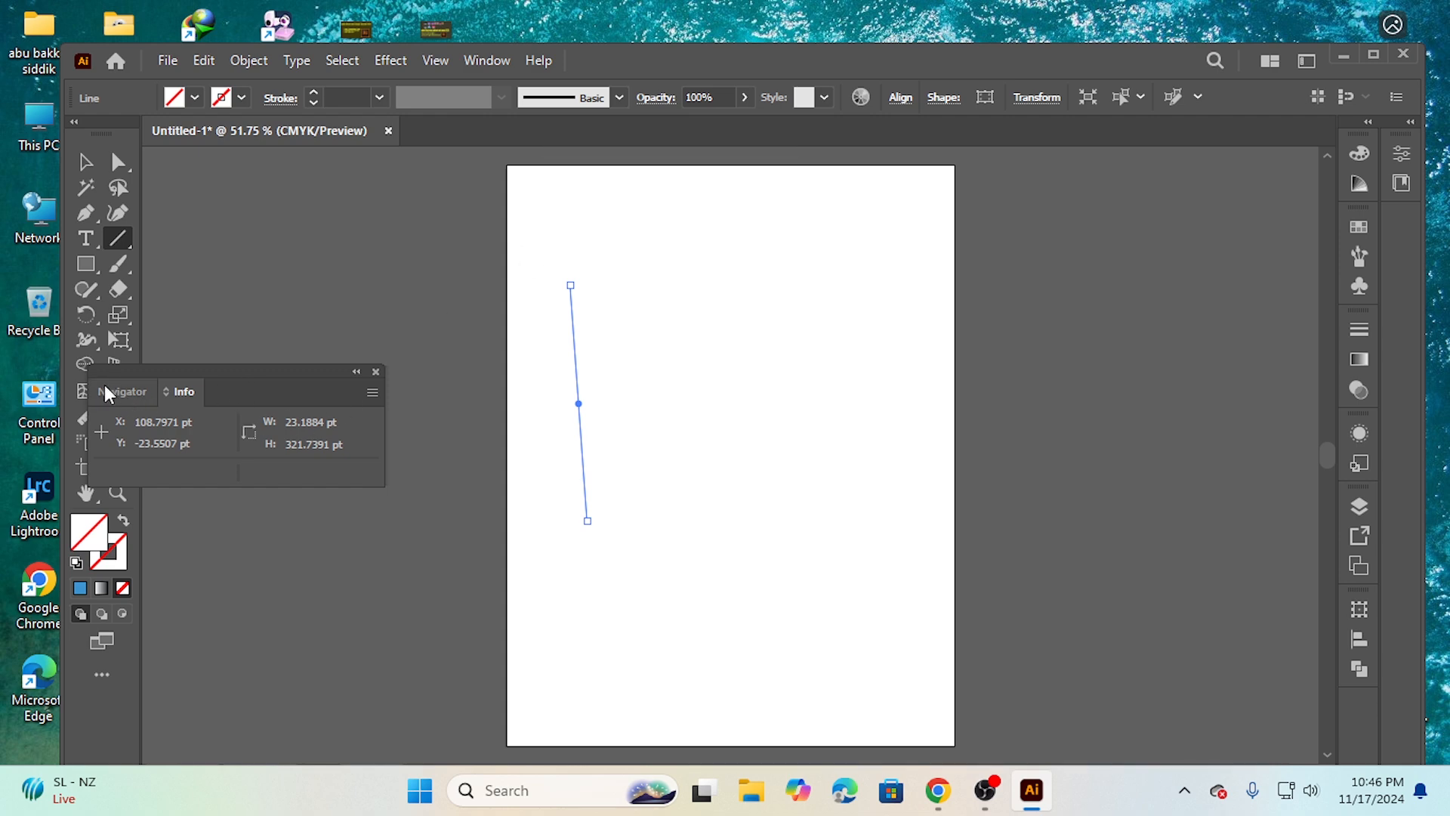
{"action": "right_click", "coordinate": [667, 132]}
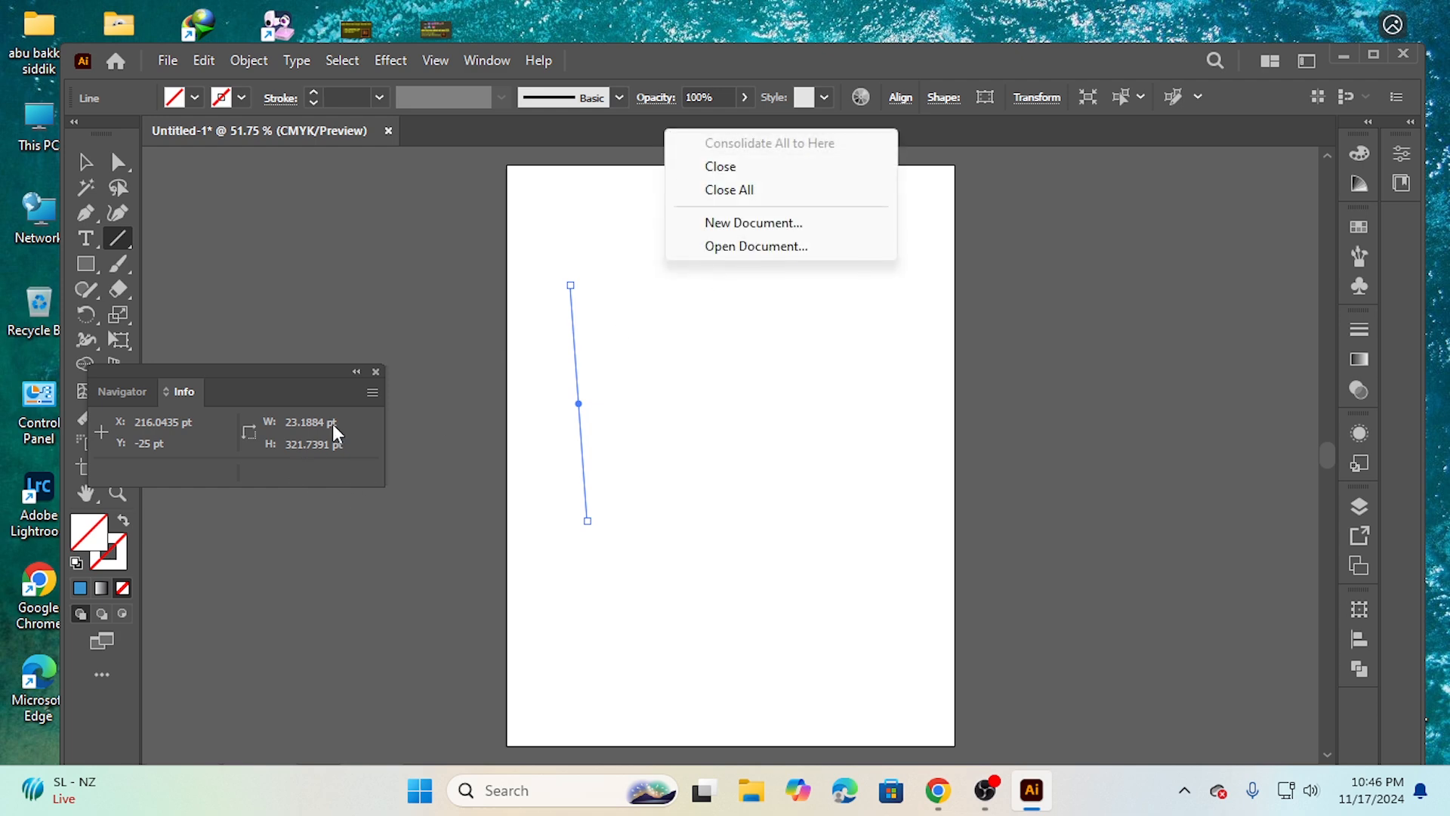
{"action": "left_click", "coordinate": [615, 286]}
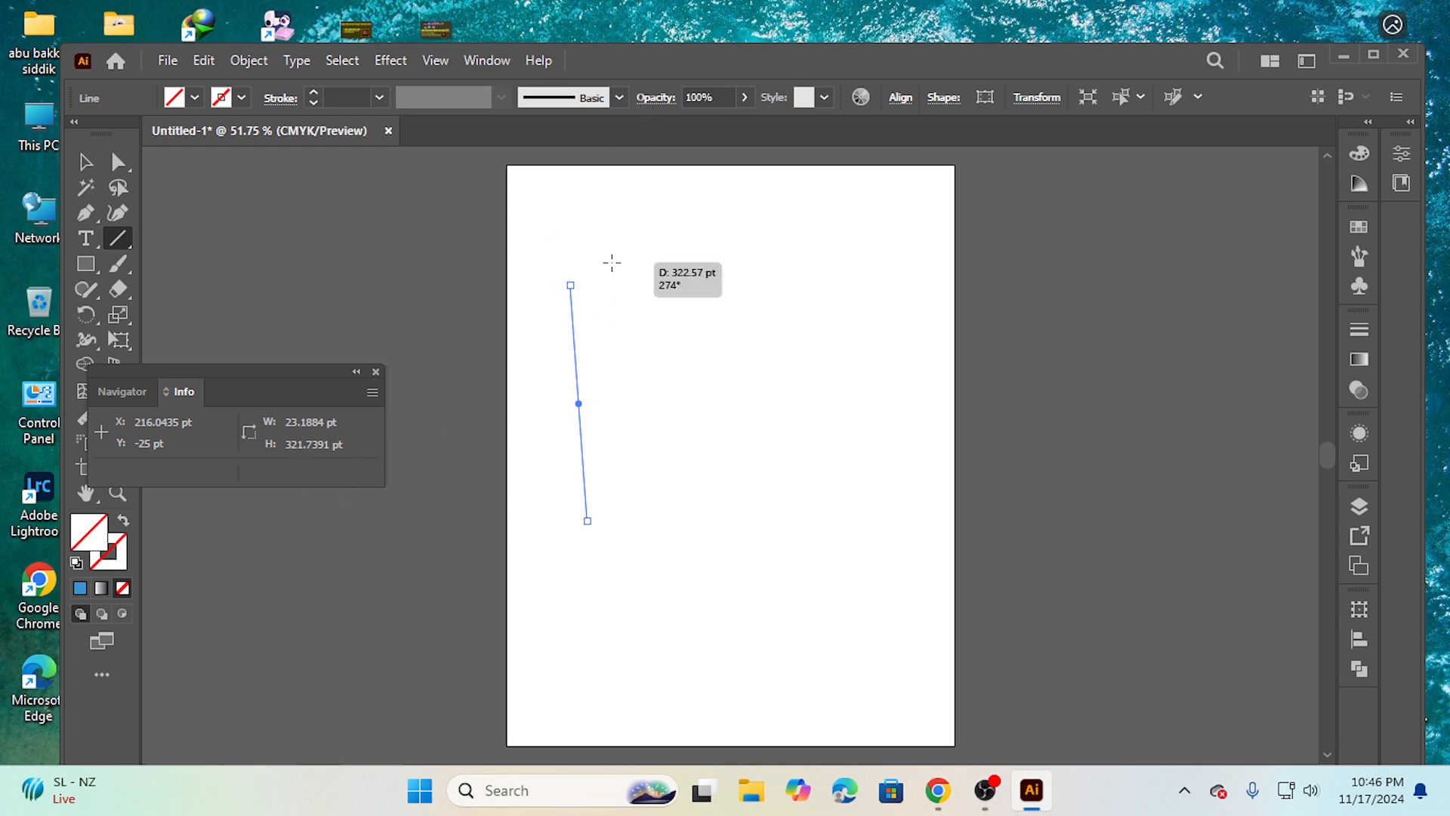
{"action": "left_click", "coordinate": [608, 259]}
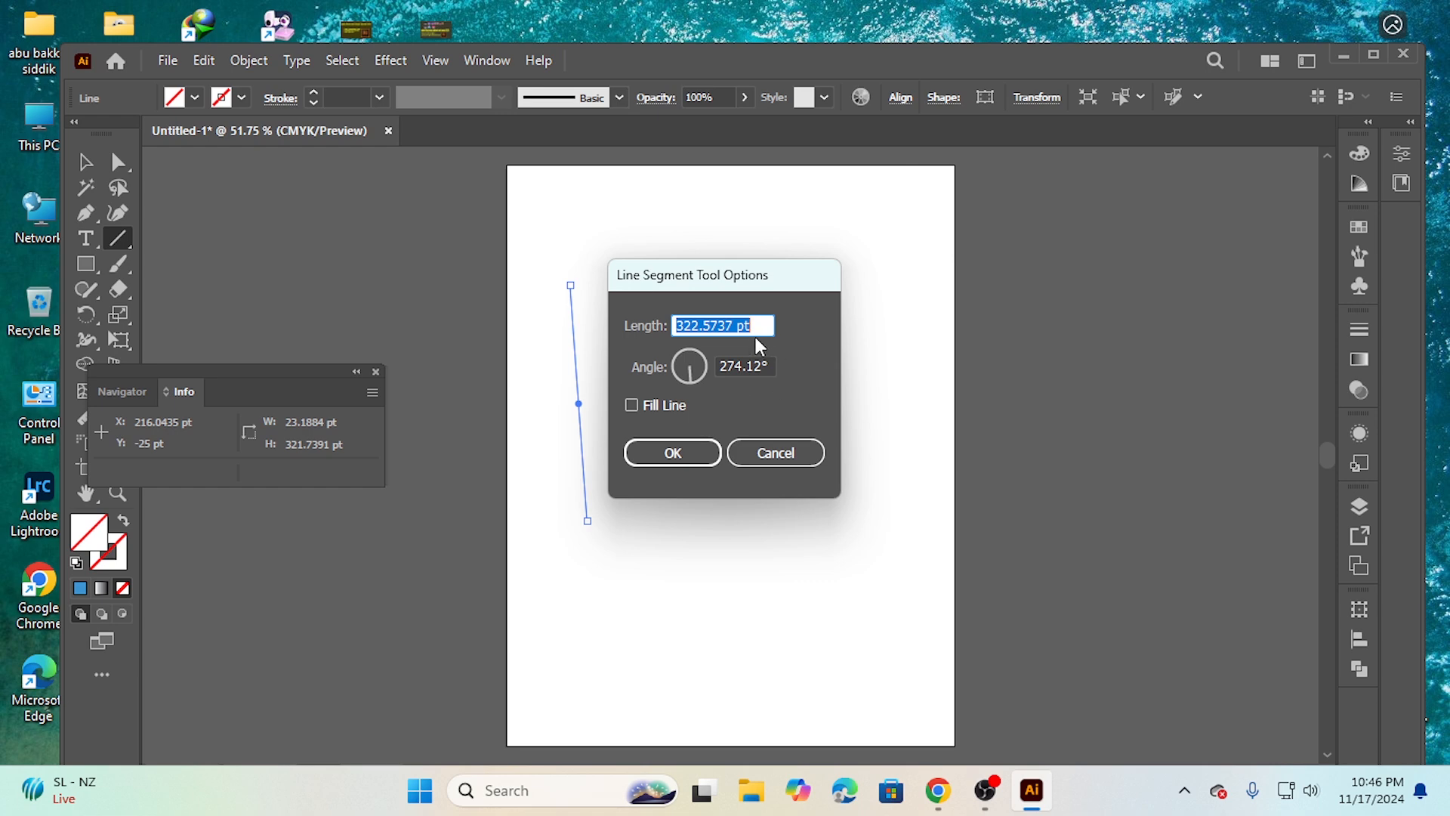
{"action": "left_click", "coordinate": [784, 462]}
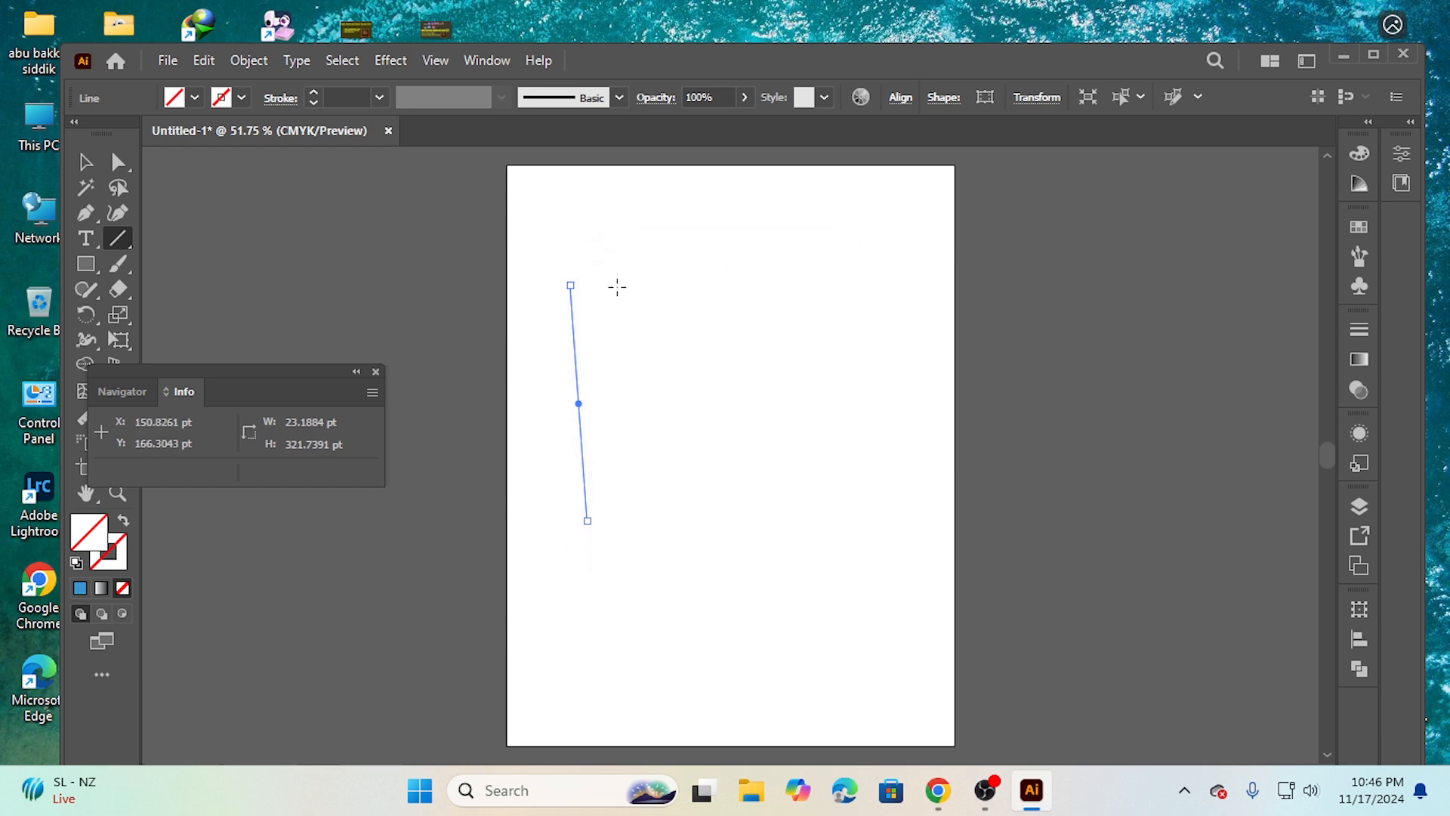
- Draw several slanted unstroked lines down the artboard, ending with one spanning about 194 pt across and 423 pt down through the middle
{"action": "left_click_drag", "start_coordinate": [664, 271], "coordinate": [771, 601]}
{"action": "mouse_move", "coordinate": [560, 281]}
{"action": "left_mouse_down"}
{"action": "mouse_move", "coordinate": [631, 501]}
{"action": "mouse_move", "coordinate": [659, 666]}
{"action": "left_mouse_up"}
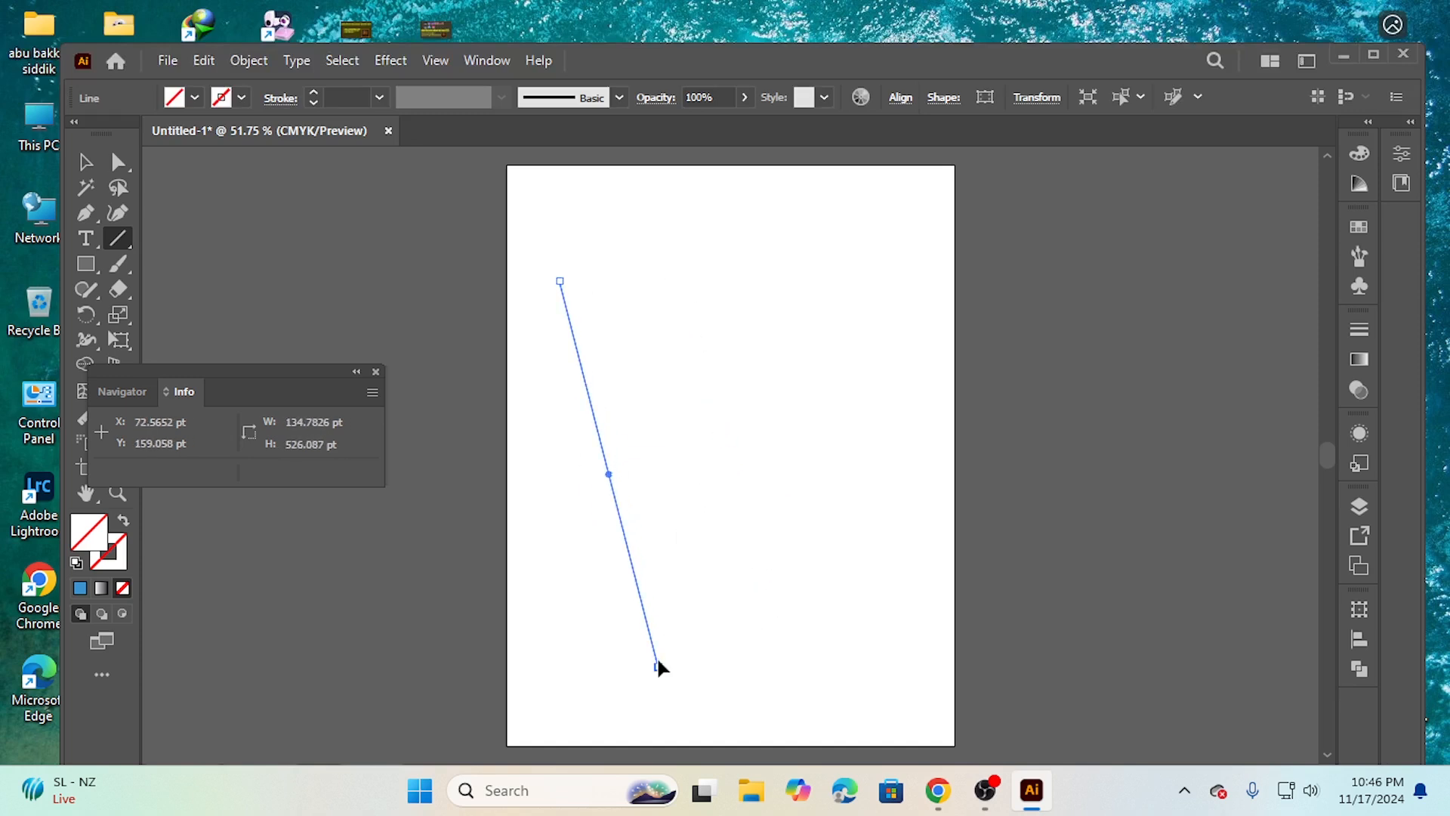
{"action": "left_click_drag", "start_coordinate": [752, 280], "coordinate": [866, 615]}
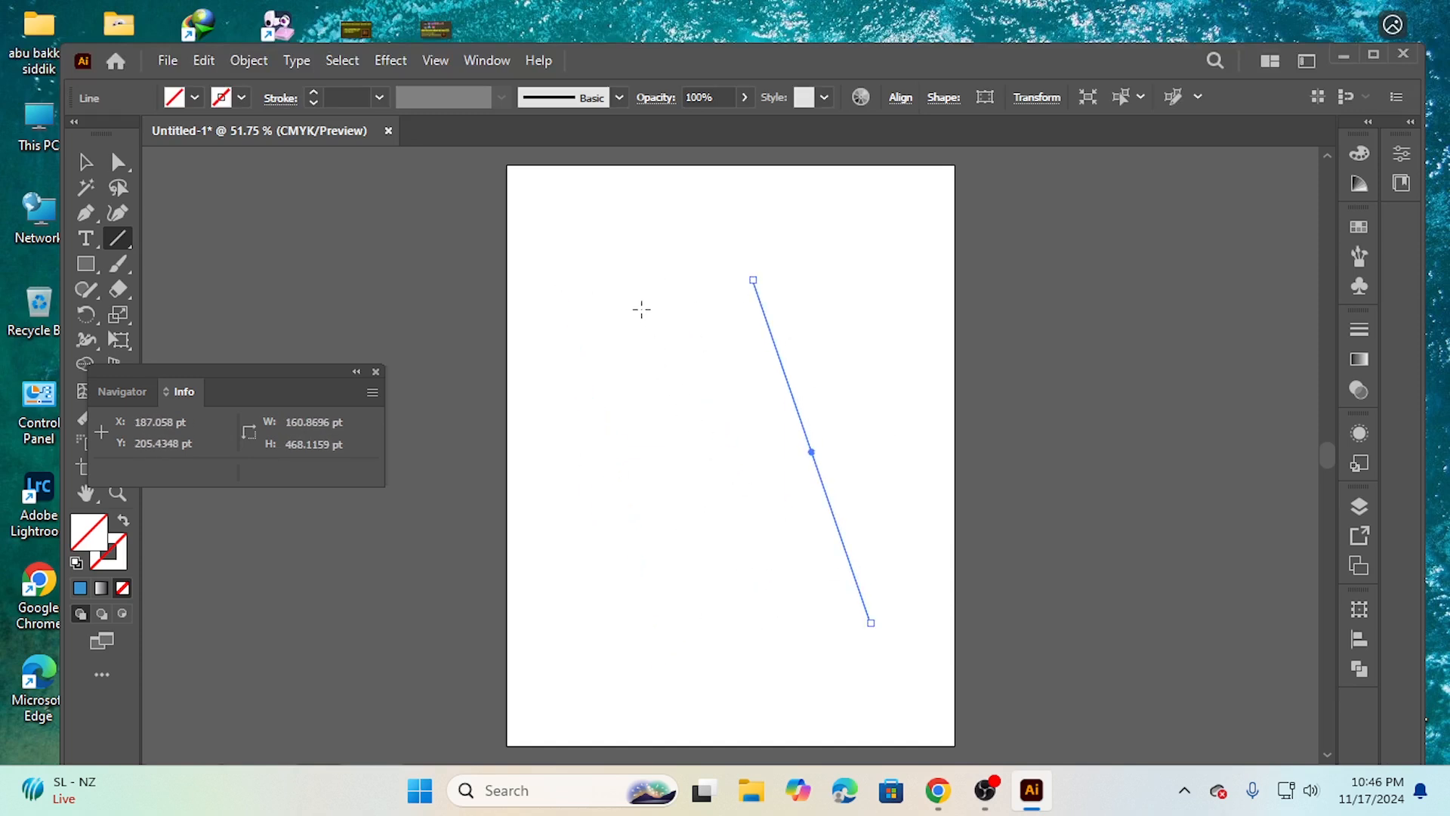
{"action": "left_click_drag", "start_coordinate": [641, 308], "coordinate": [784, 617]}
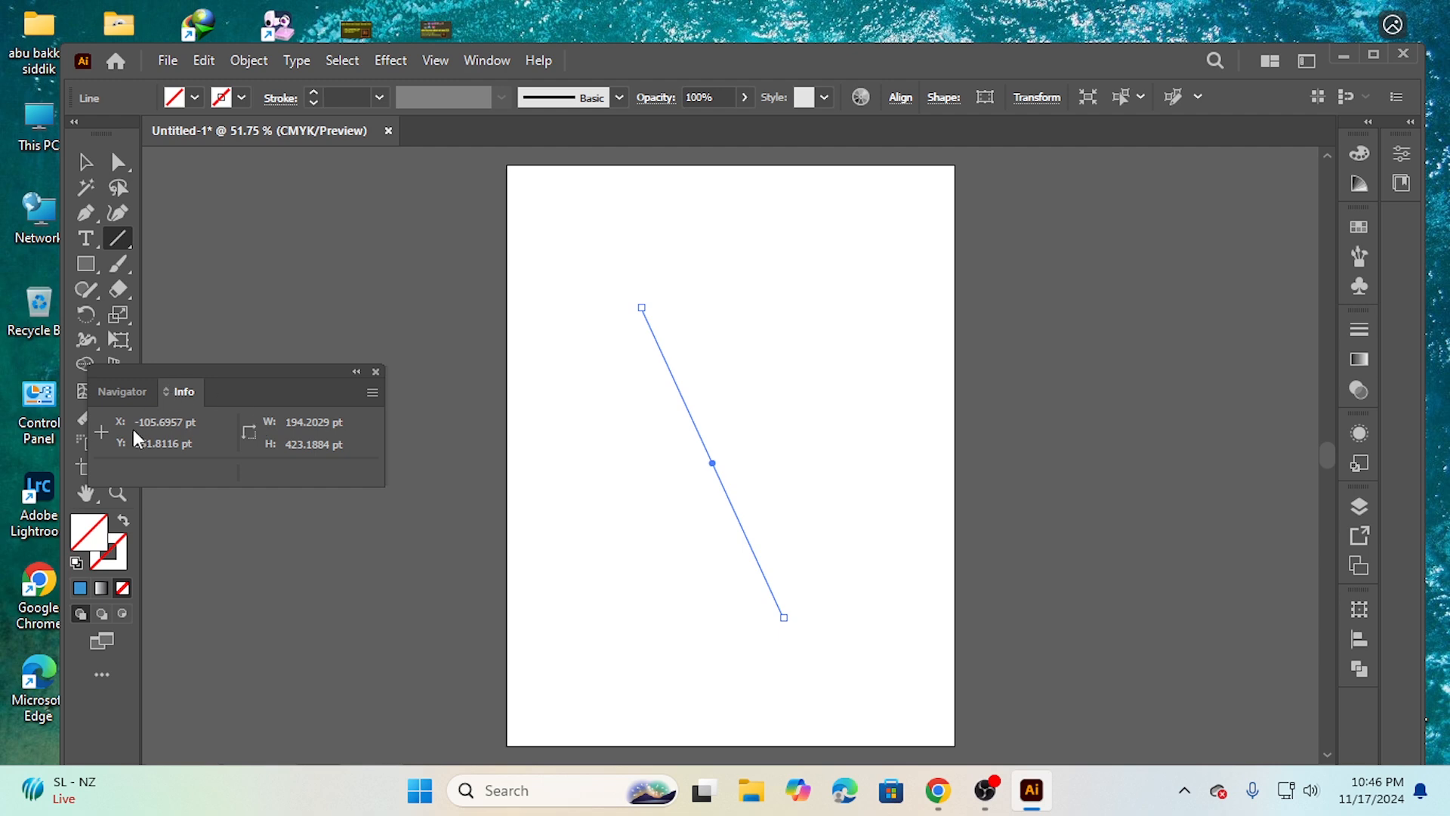
- Draw a rectangle about 306 pt wide and 238 pt high, without fill or stroke, in the artboard's upper right area
{"action": "left_click", "coordinate": [77, 417]}
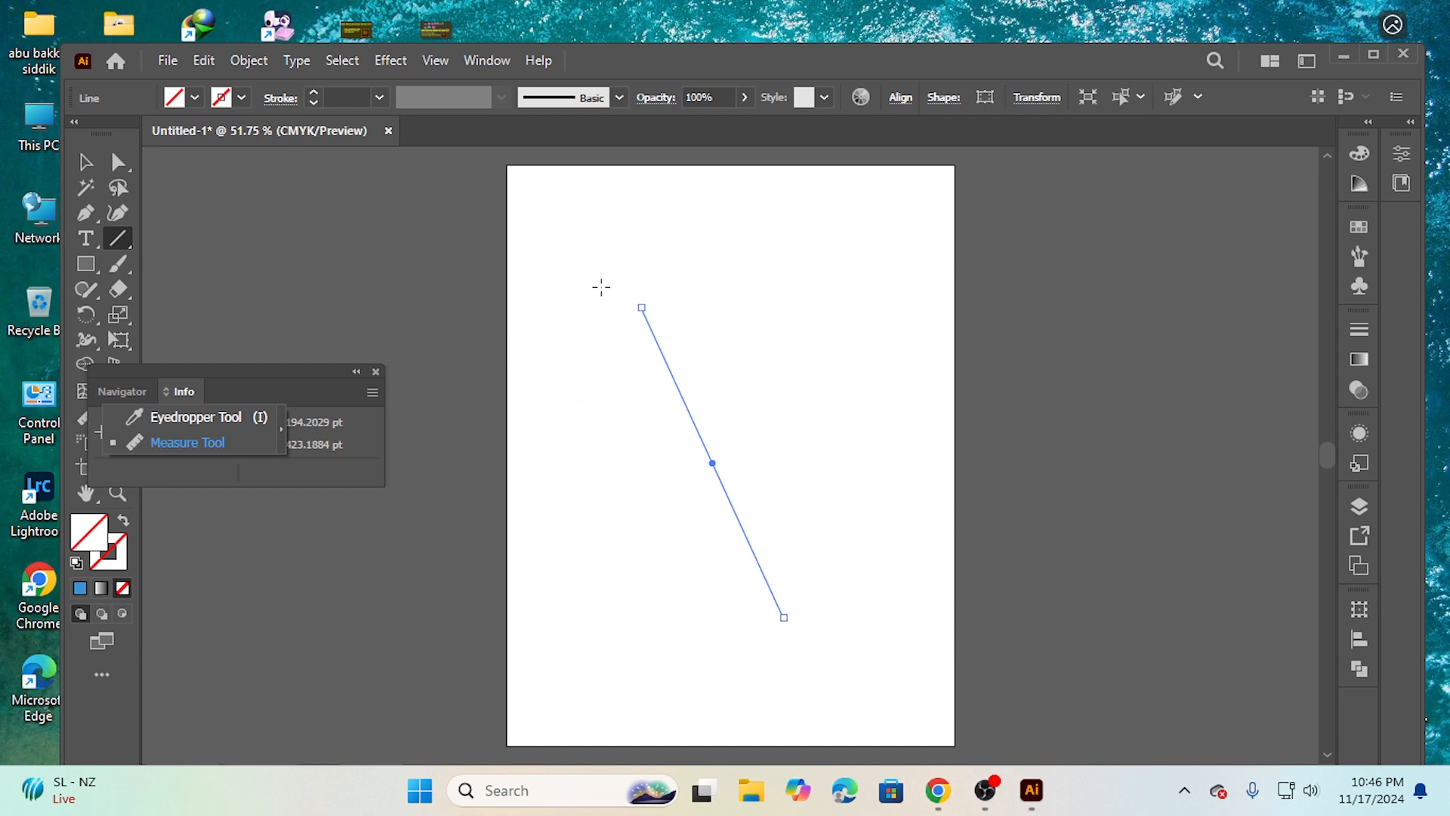
{"action": "left_click", "coordinate": [87, 267]}
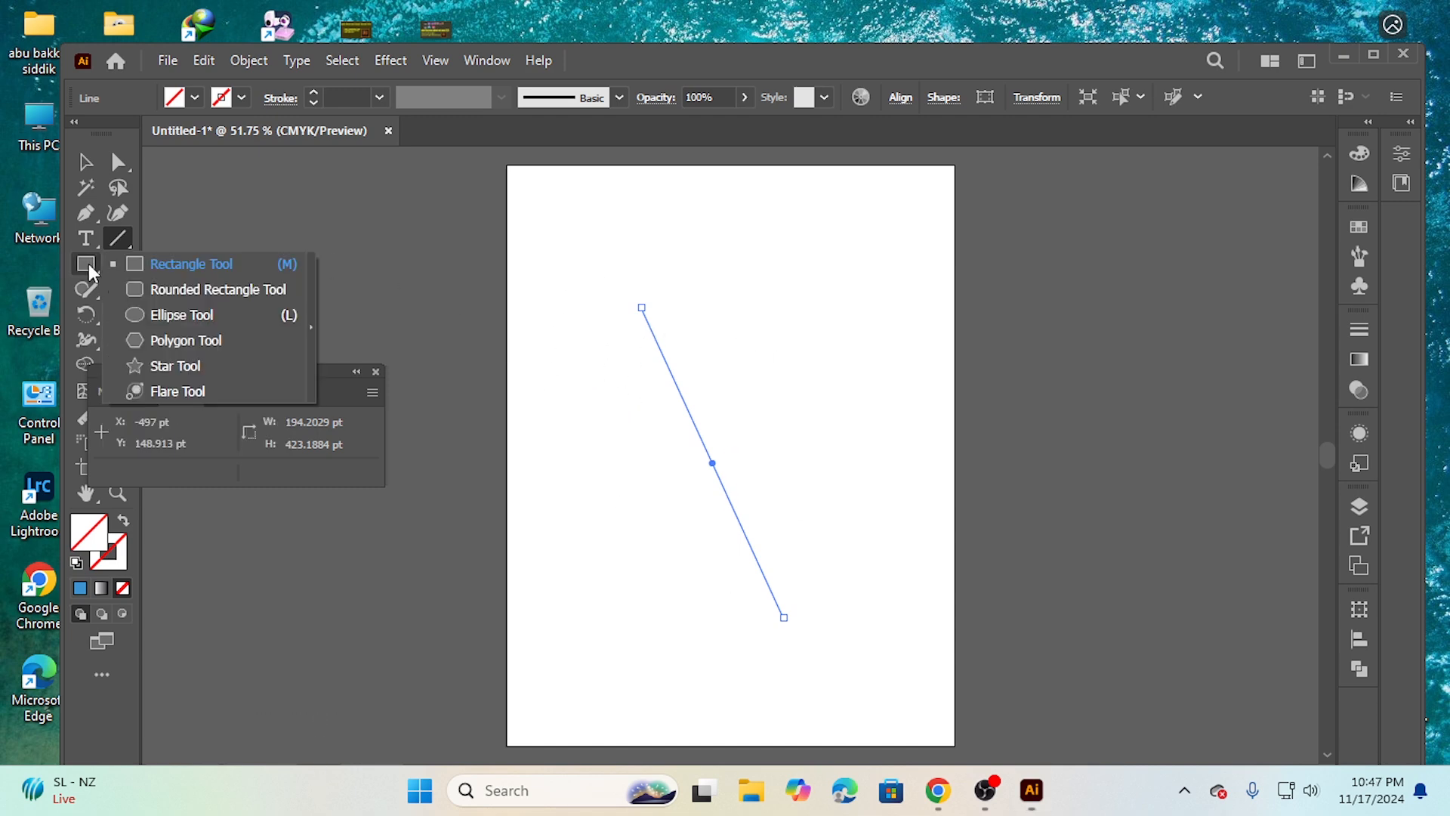
{"action": "left_click", "coordinate": [183, 269]}
{"action": "left_click_drag", "start_coordinate": [667, 230], "coordinate": [890, 402]}
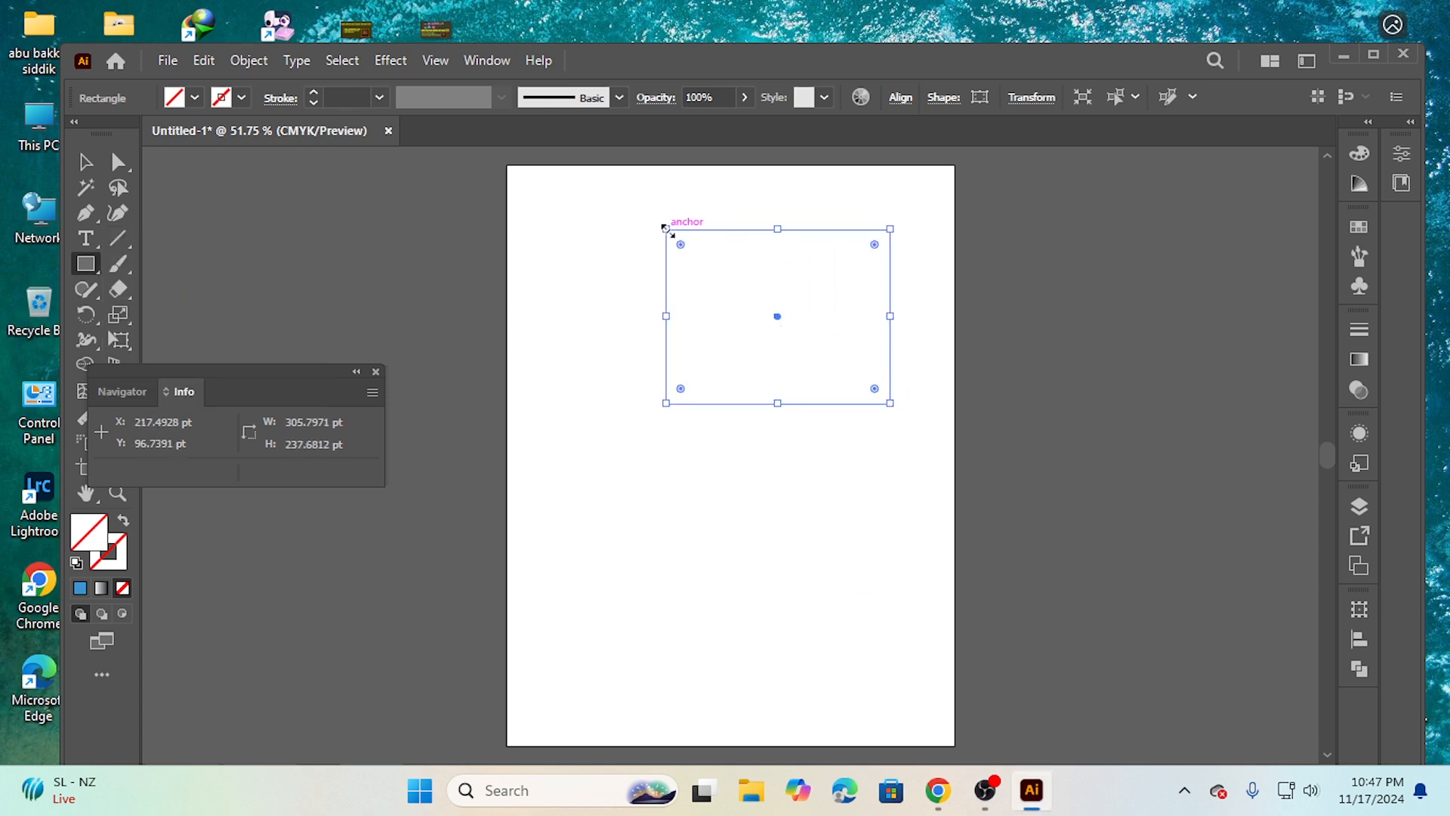
- Measure diagonal distances from the new rectangle's upper-left corner outward and from left of it to below it
{"action": "left_click", "coordinate": [85, 417]}
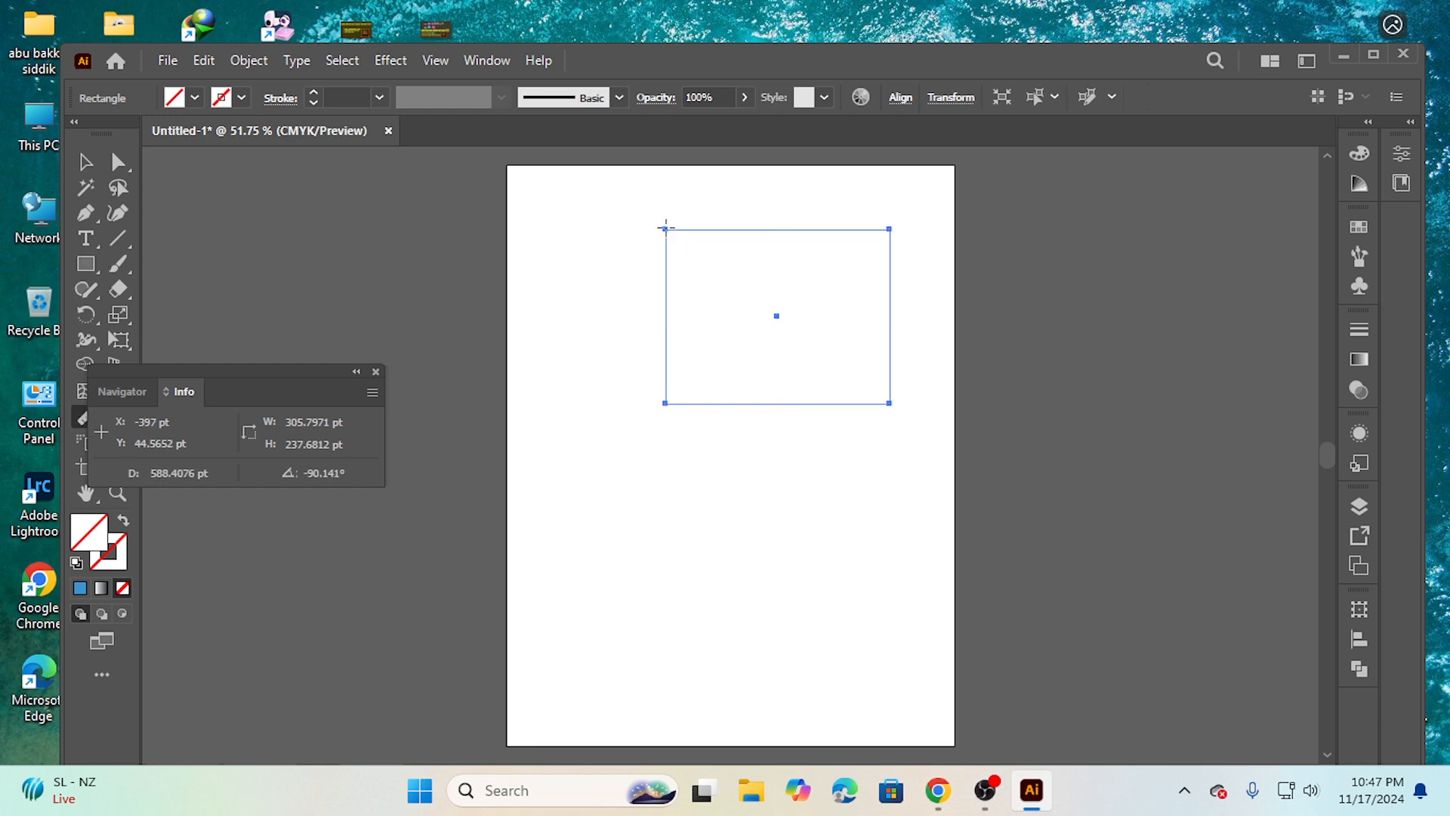
{"action": "mouse_move", "coordinate": [666, 228]}
{"action": "left_mouse_down"}
{"action": "mouse_move", "coordinate": [899, 225]}
{"action": "mouse_move", "coordinate": [861, 227]}
{"action": "mouse_move", "coordinate": [784, 328]}
{"action": "mouse_move", "coordinate": [649, 352]}
{"action": "mouse_move", "coordinate": [755, 365]}
{"action": "mouse_move", "coordinate": [867, 474]}
{"action": "mouse_move", "coordinate": [742, 438]}
{"action": "mouse_move", "coordinate": [578, 422]}
{"action": "mouse_move", "coordinate": [546, 383]}
{"action": "left_mouse_up"}
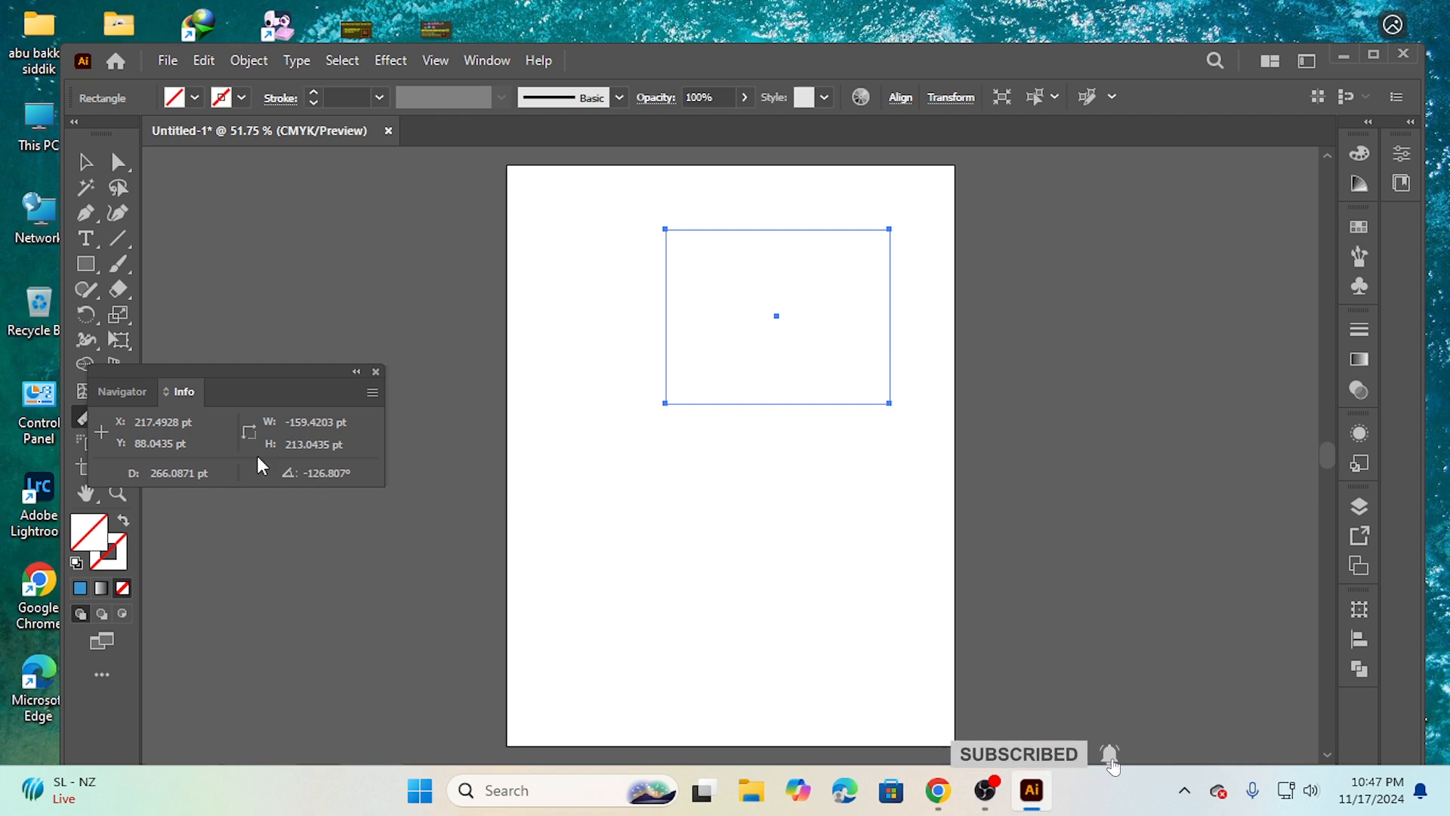
{"action": "left_click_drag", "start_coordinate": [596, 231], "coordinate": [836, 533]}
- Close the floating Info panel and return to the Selection tool
{"action": "left_click", "coordinate": [87, 162]}
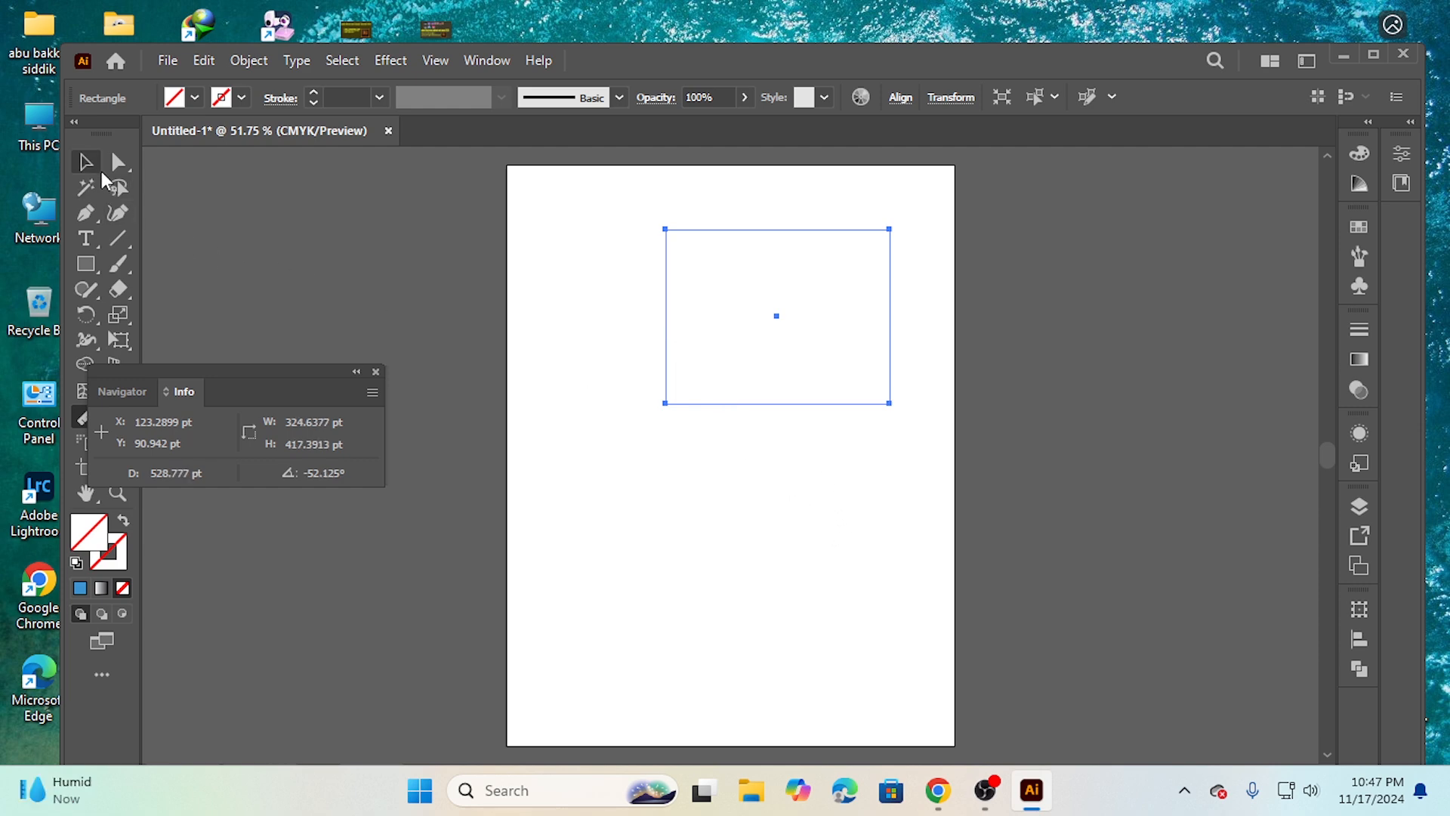
{"action": "left_click", "coordinate": [356, 373]}
{"action": "left_click", "coordinate": [187, 372]}
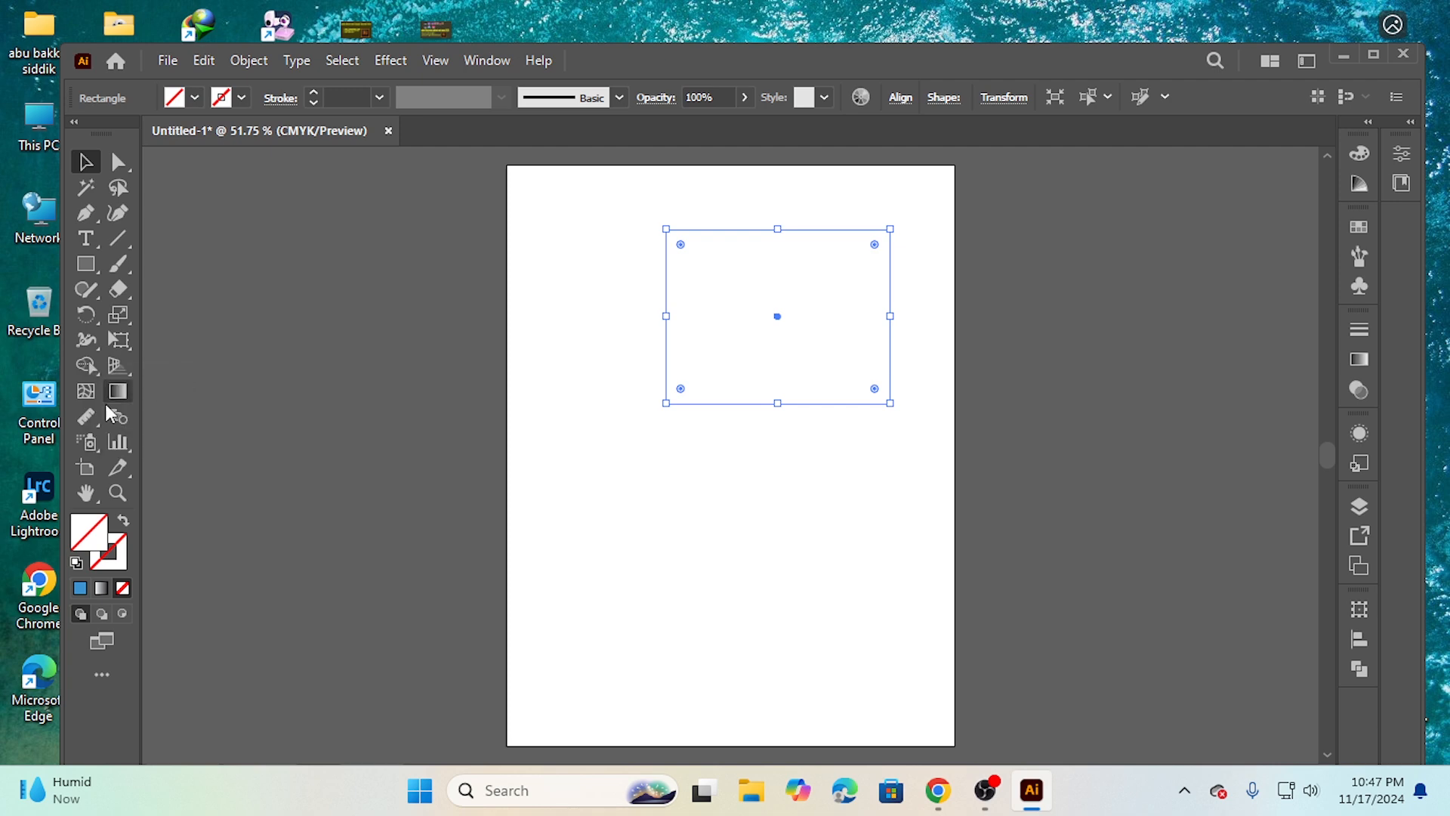